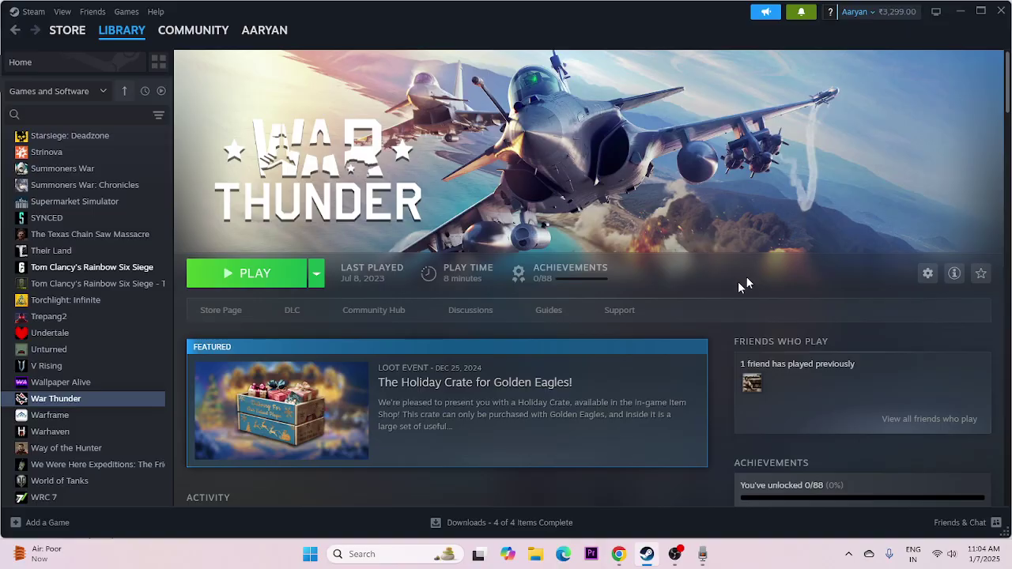
- View the computer's power options, including Restart, and dismiss them without choosing one
click(311, 555)
click(663, 510)
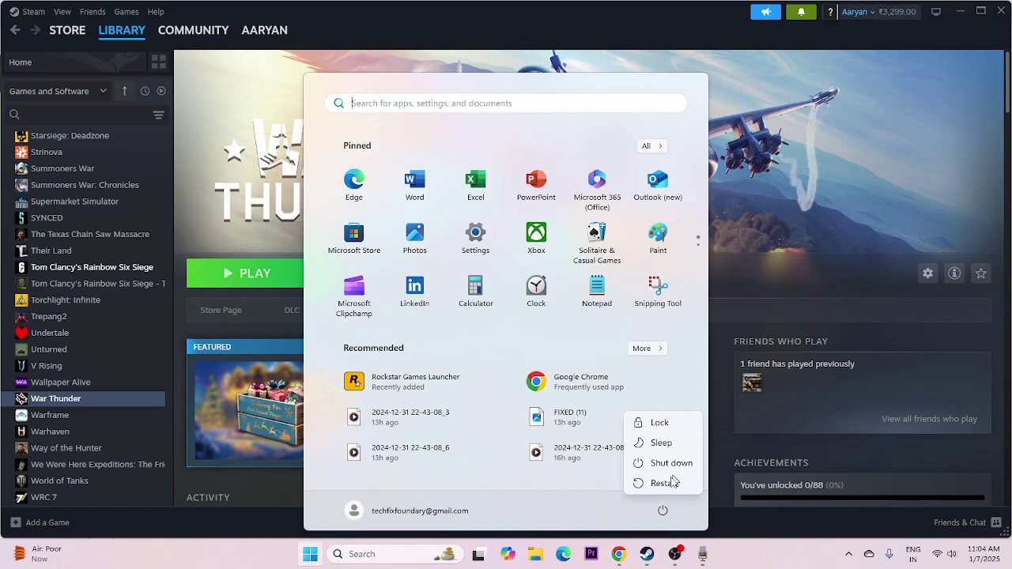
click(766, 563)
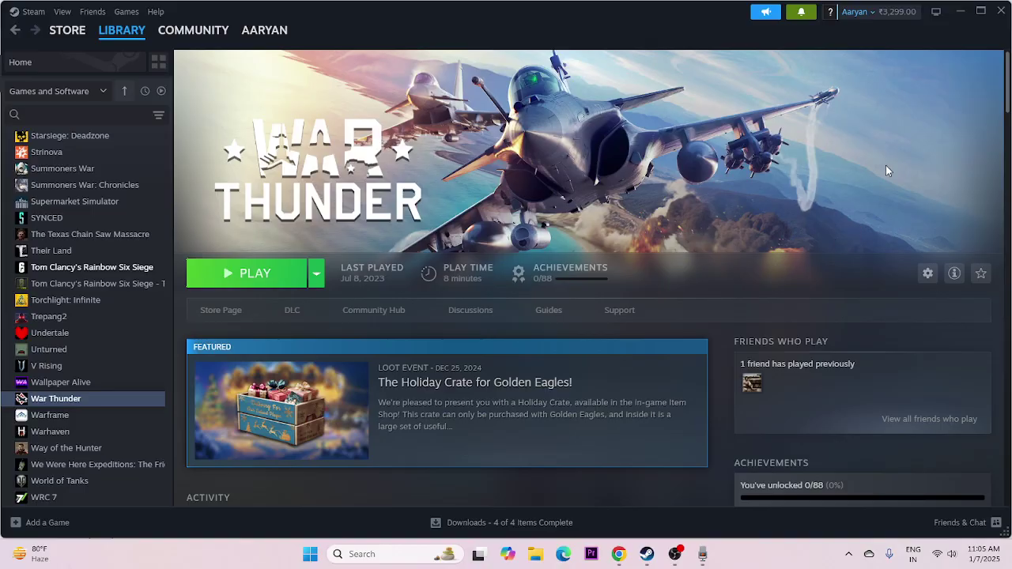
- Browse War Thunder's installed files from its Steam properties, and close the folder and properties windows
right_click(79, 405)
click(99, 501)
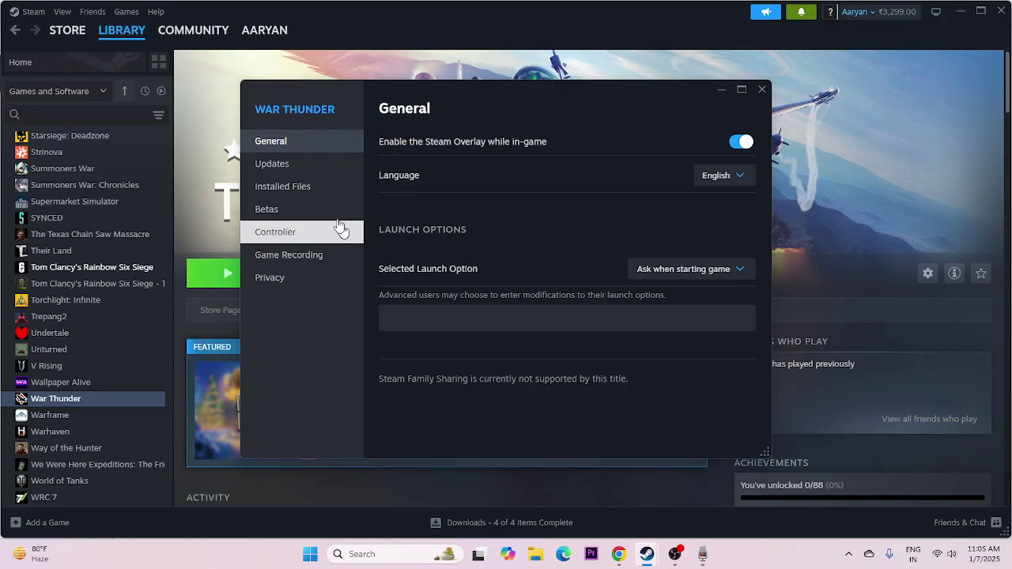
click(322, 192)
click(729, 142)
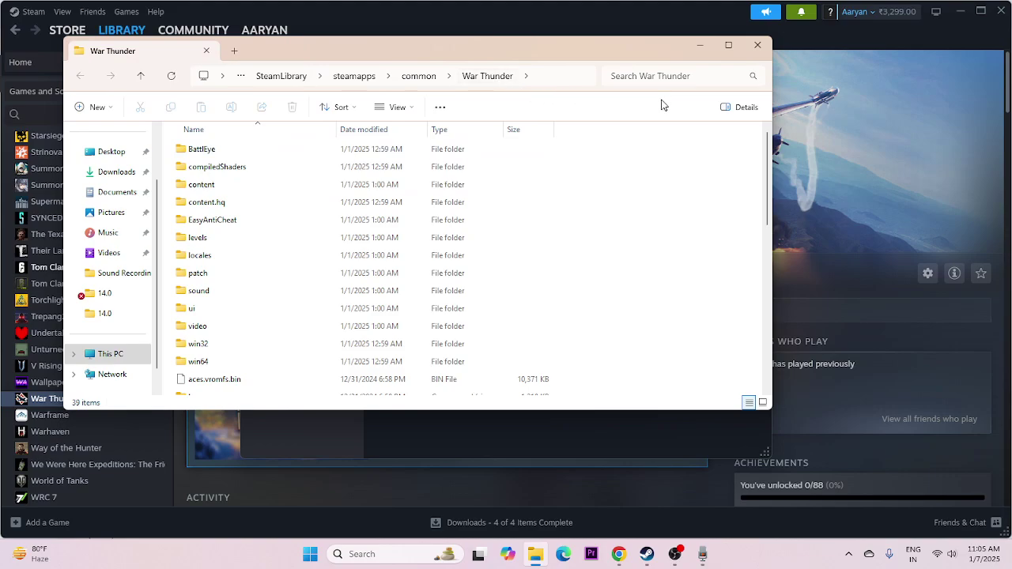
click(758, 48)
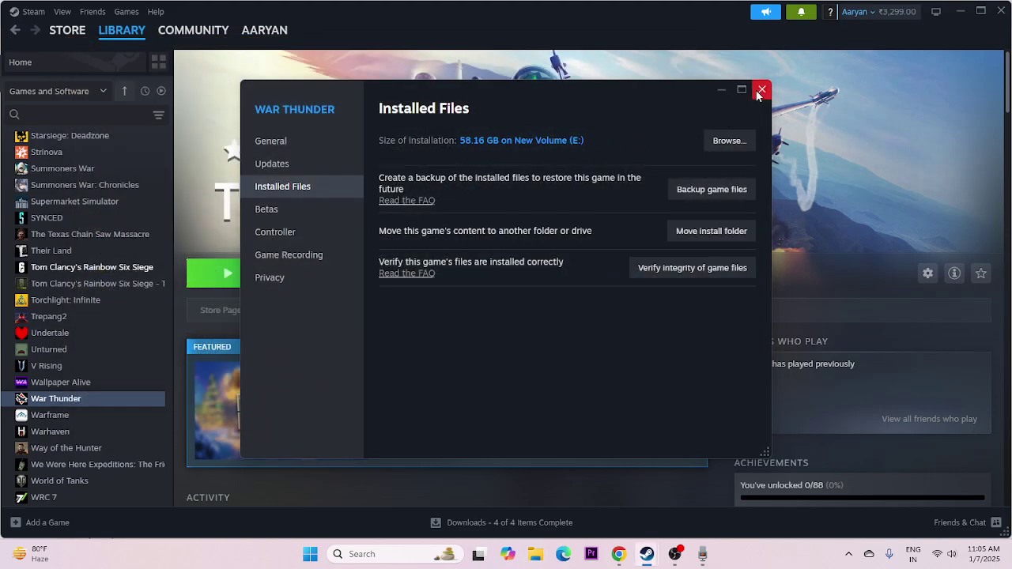
click(760, 91)
- In File Explorer, open the War Thunder folder on New Volume (E:) under SteamLibrary, steamapps, common
click(535, 554)
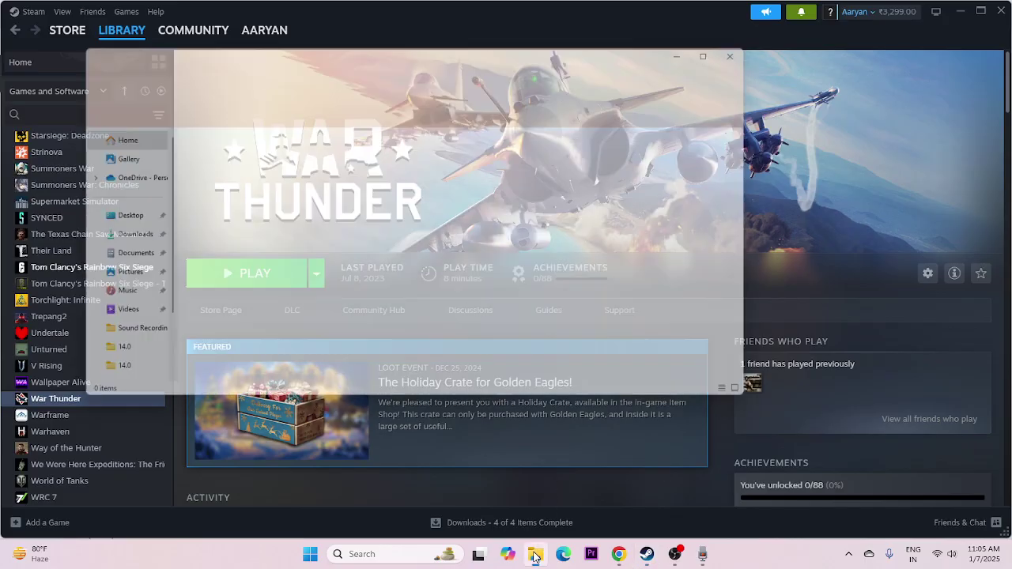
click(114, 315)
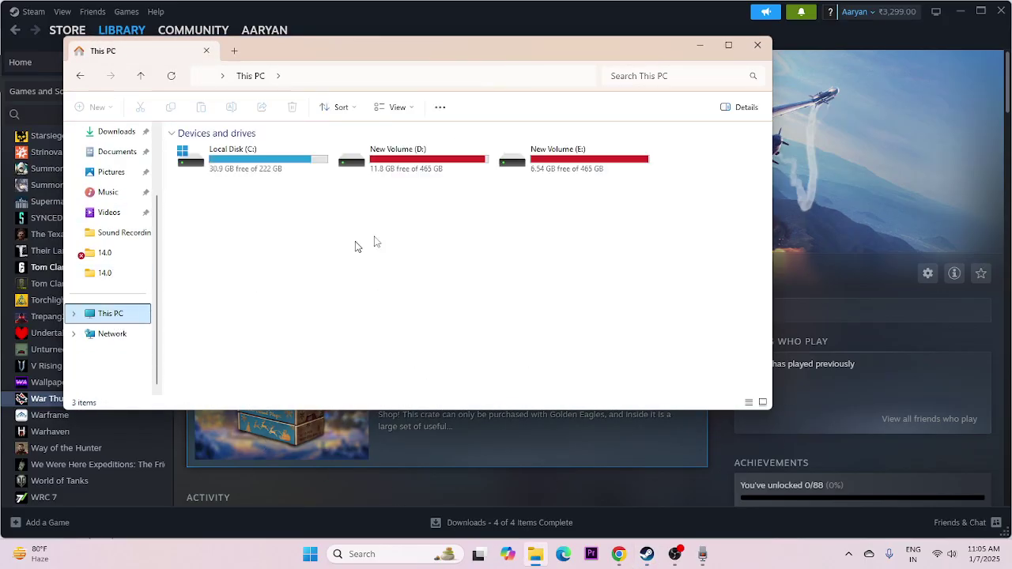
click(552, 154)
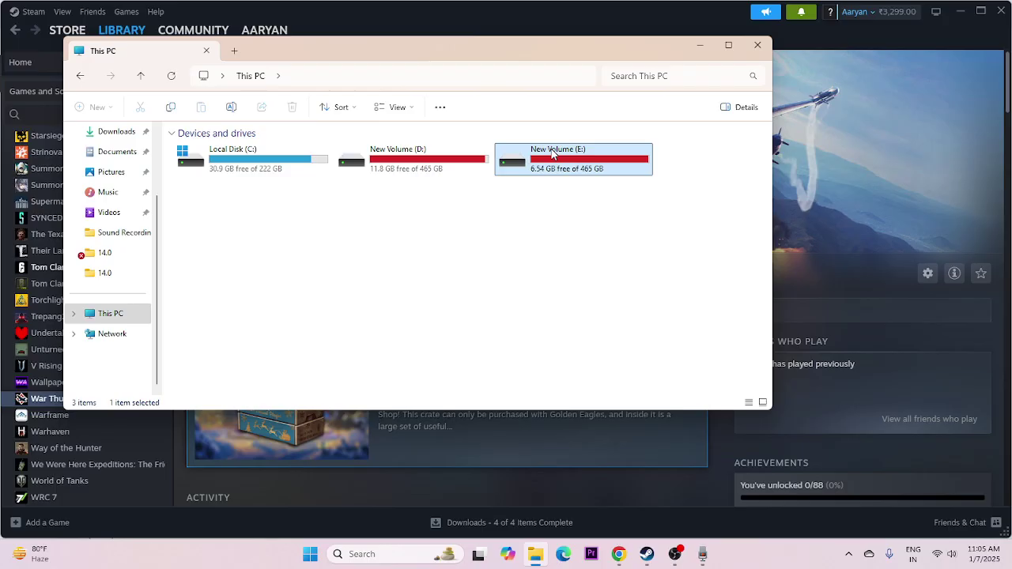
double_click(553, 154)
click(206, 169)
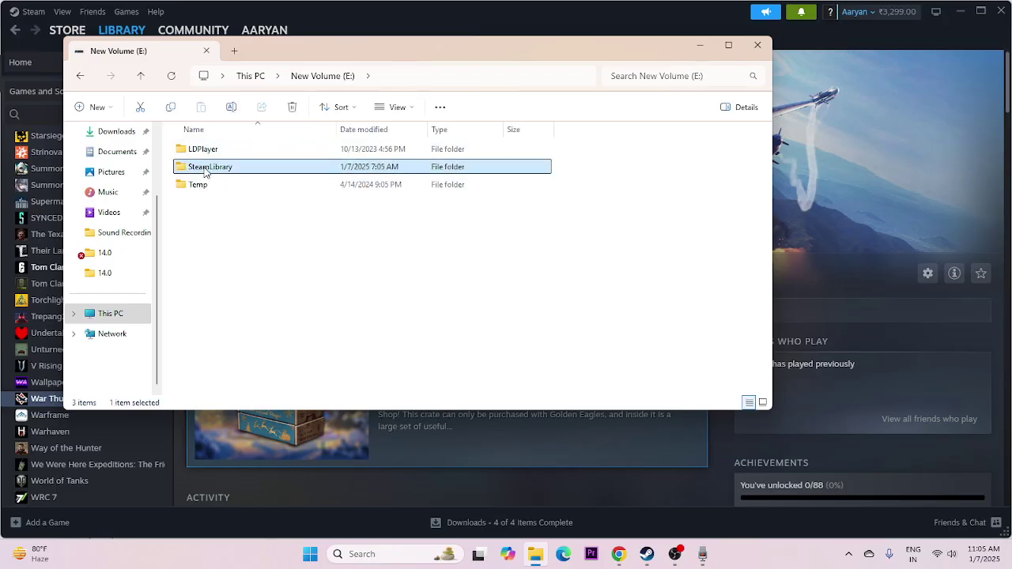
double_click(206, 169)
double_click(203, 149)
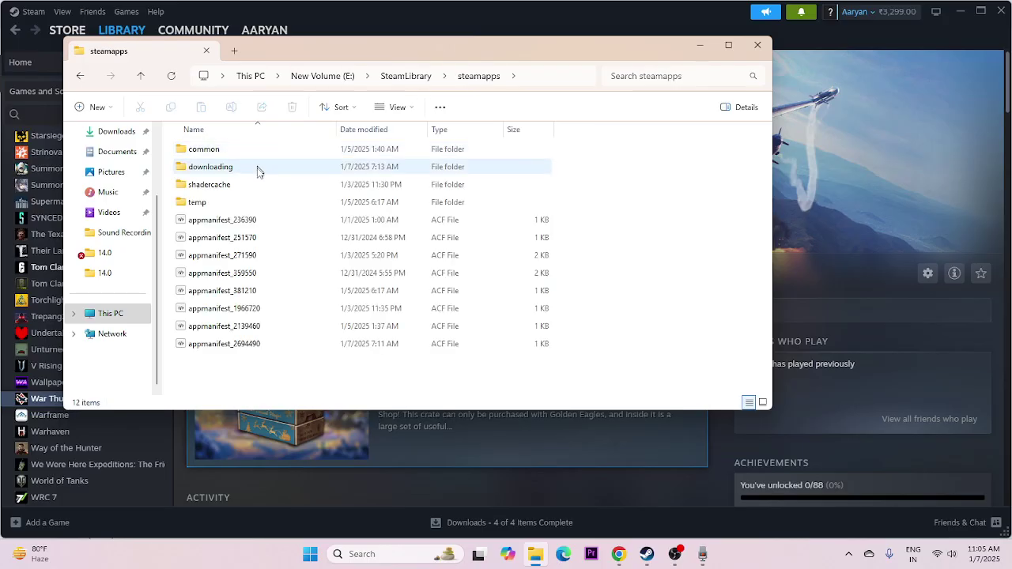
double_click(209, 150)
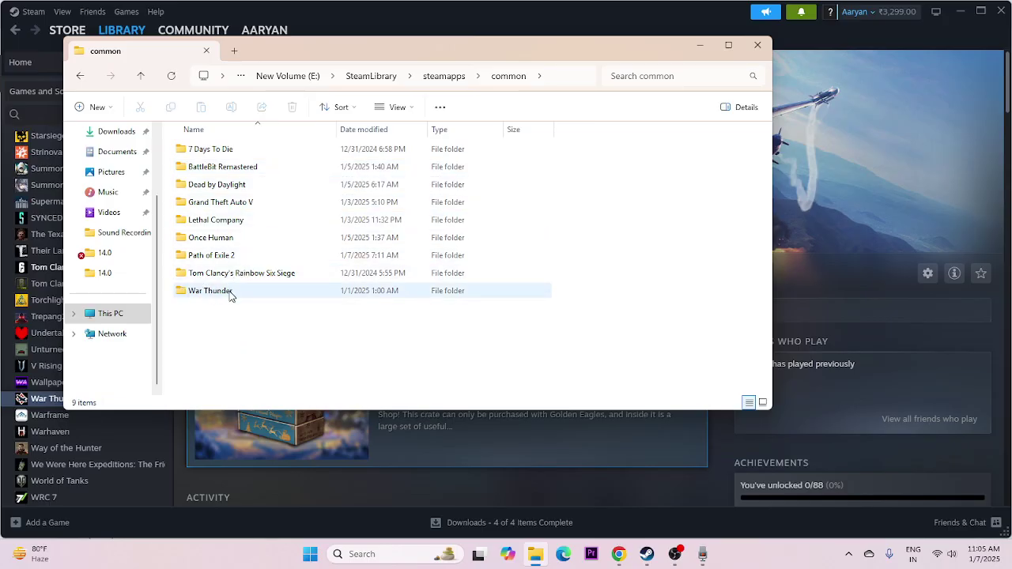
double_click(210, 291)
- Find the launcher application in the War Thunder folder and show its compatibility properties
scroll(276, 213, down, 5)
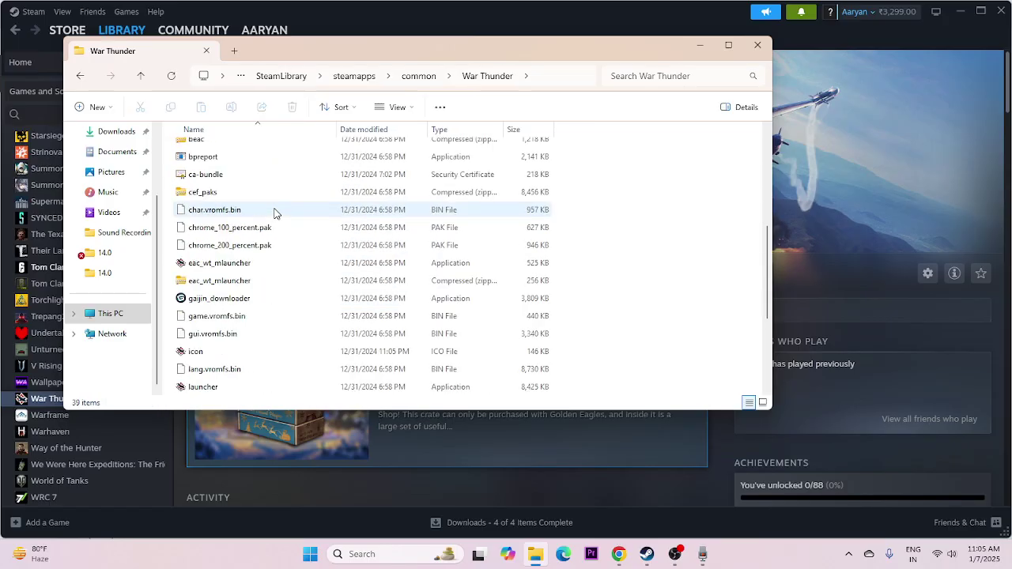
scroll(613, 266, down, 3)
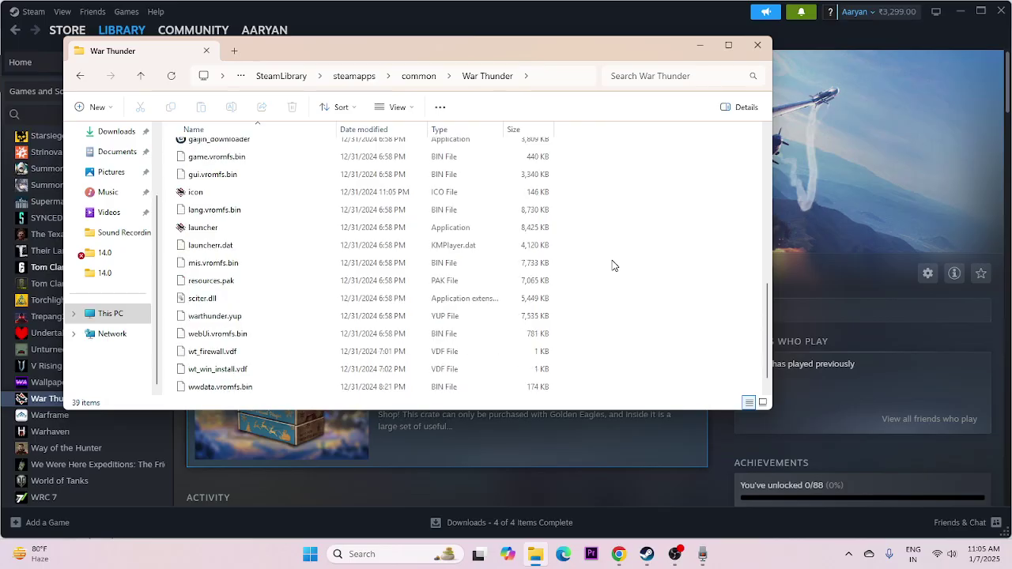
scroll(613, 265, up, 1)
click(223, 271)
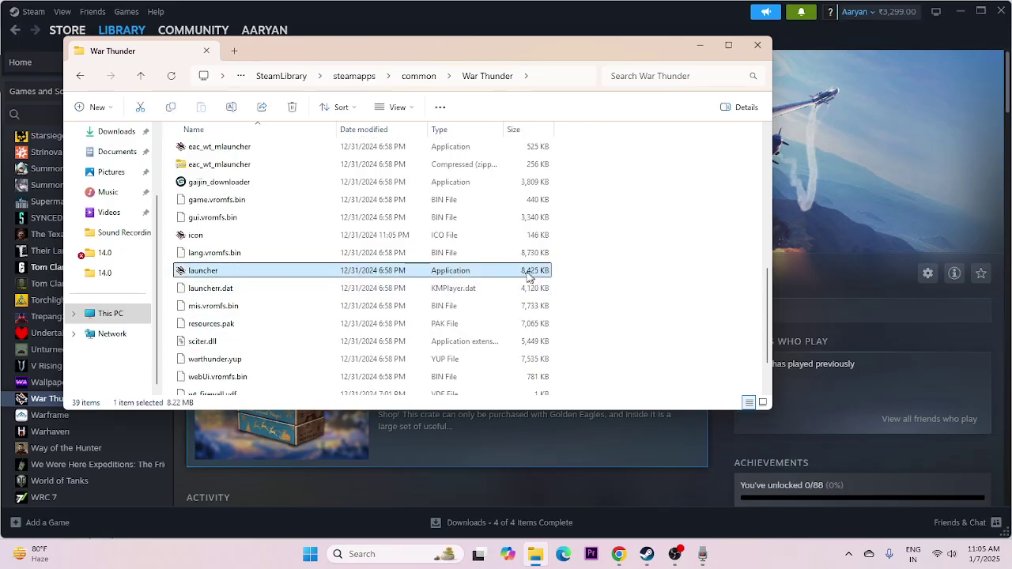
scroll(531, 271, down, 1)
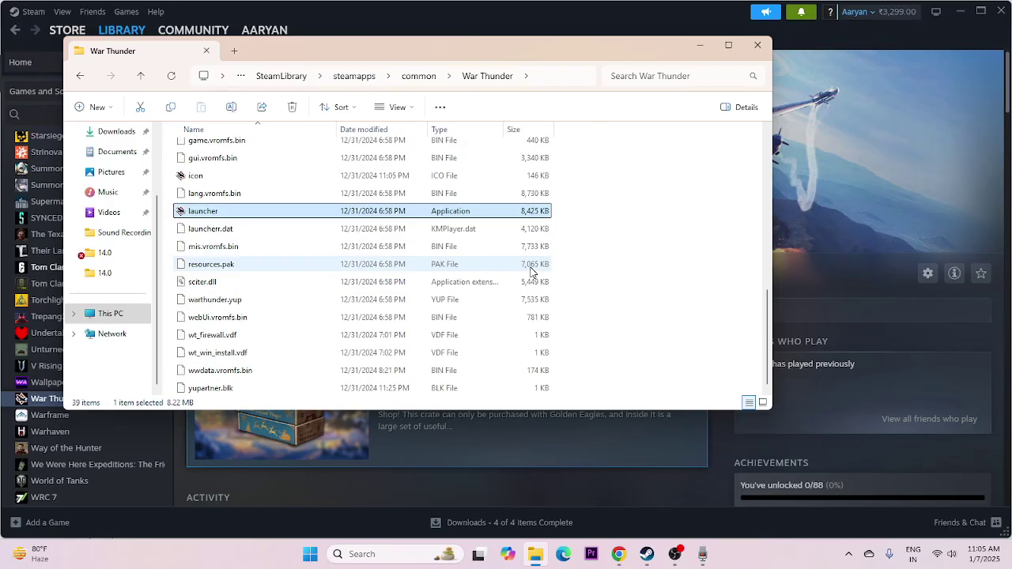
scroll(531, 271, up, 2)
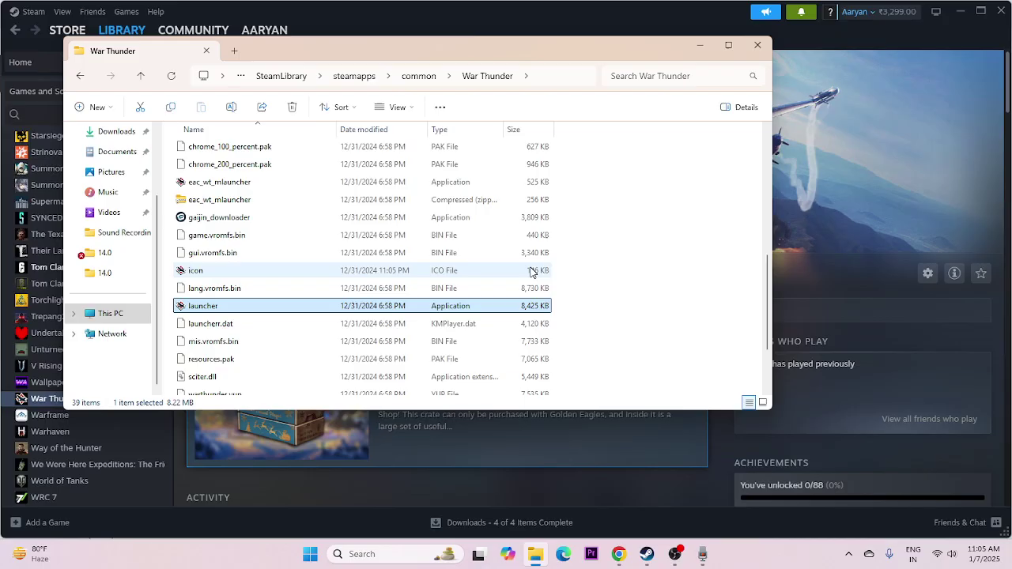
right_click(520, 309)
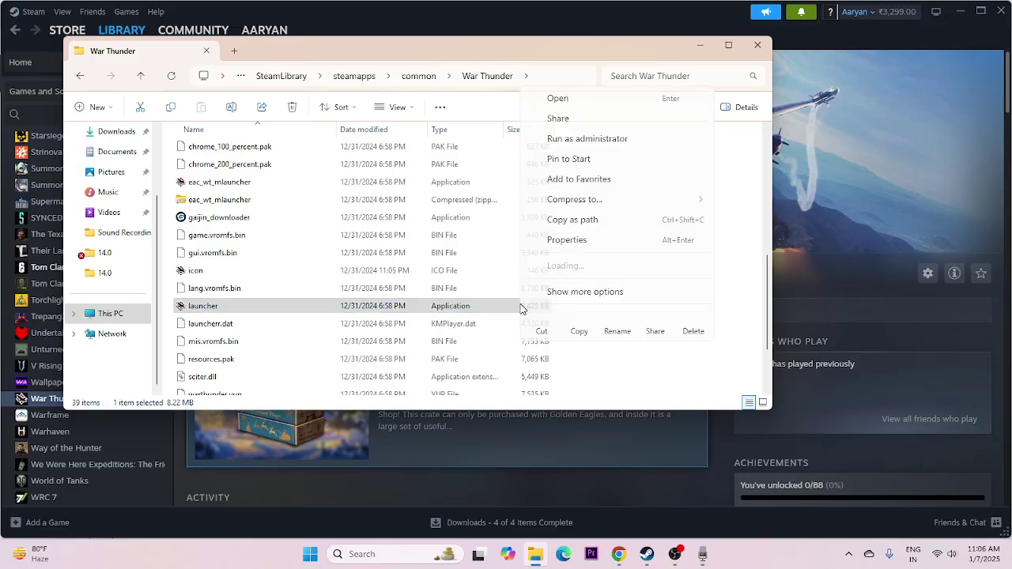
click(603, 291)
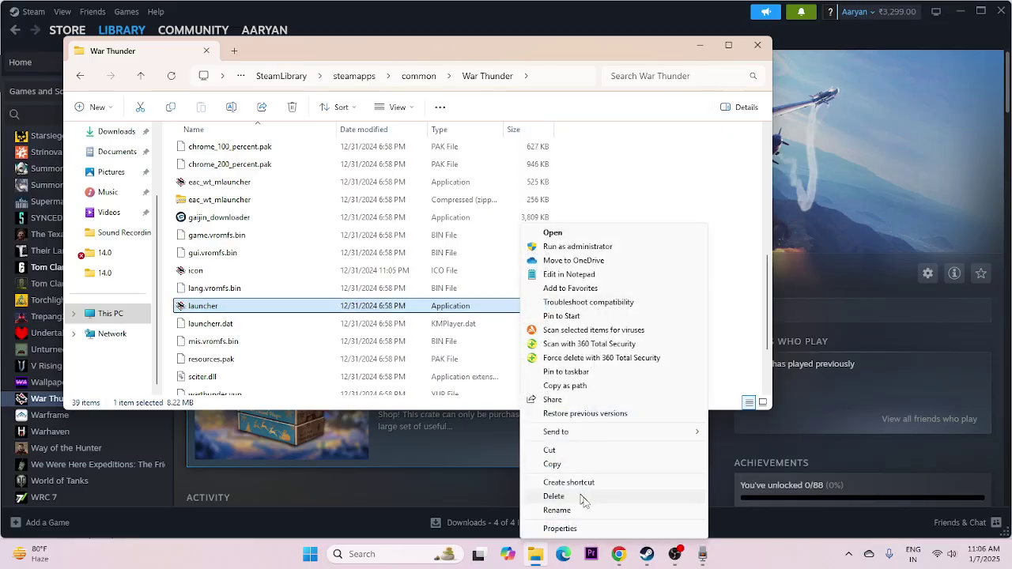
click(584, 529)
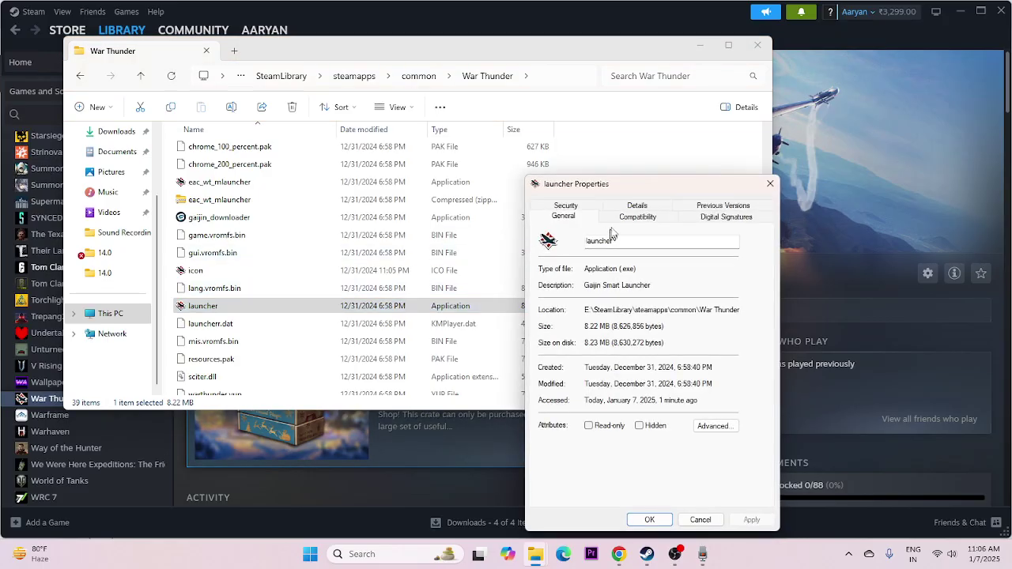
click(627, 219)
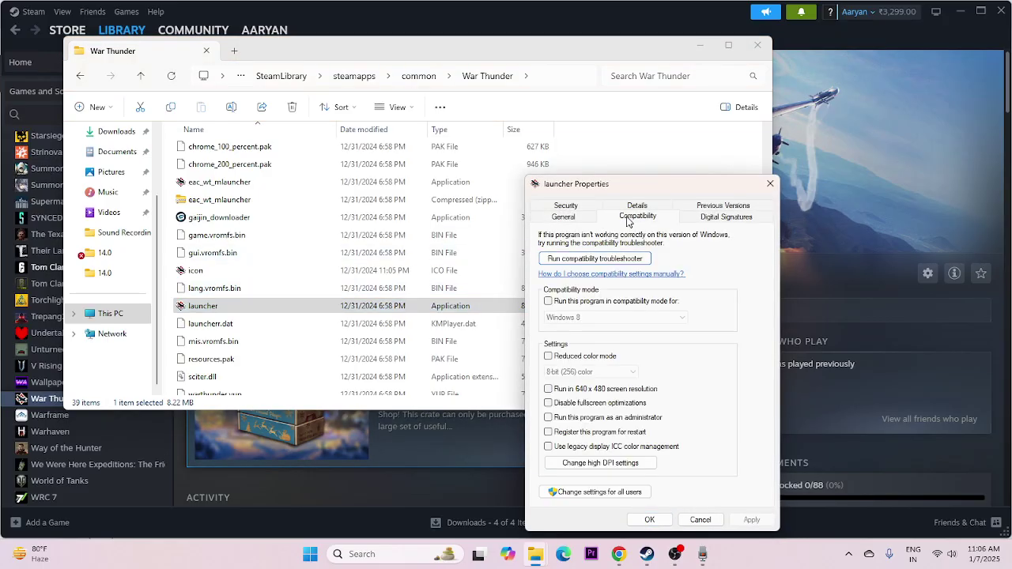
- Enable compatibility mode for the launcher, set it to Windows 8, and apply the change
click(557, 303)
click(609, 318)
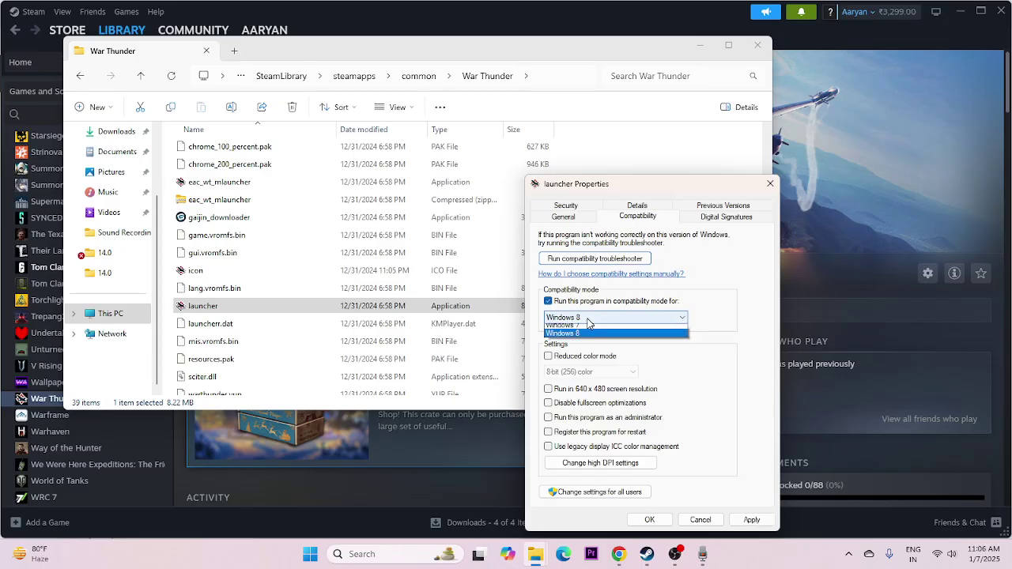
click(643, 386)
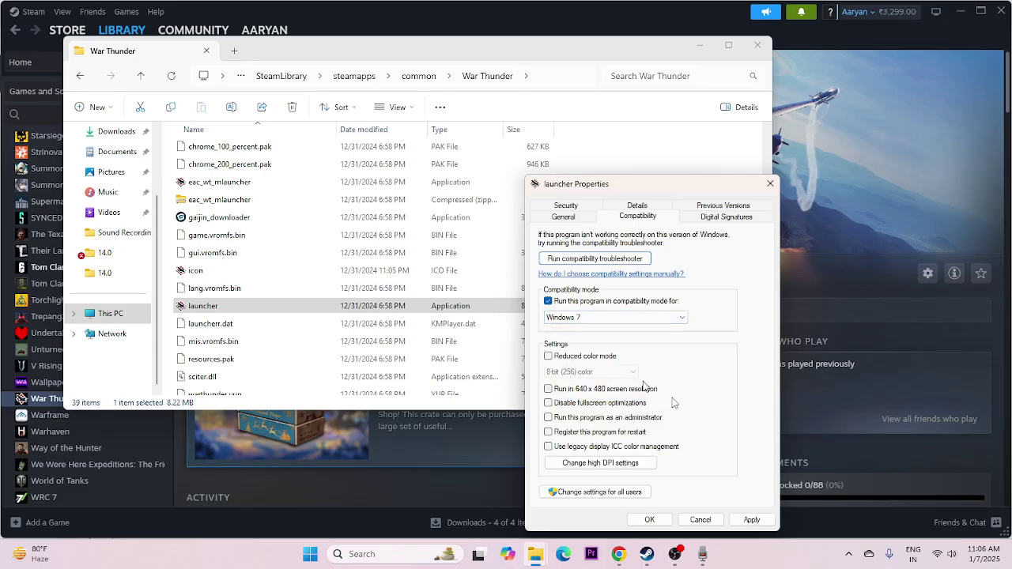
click(592, 317)
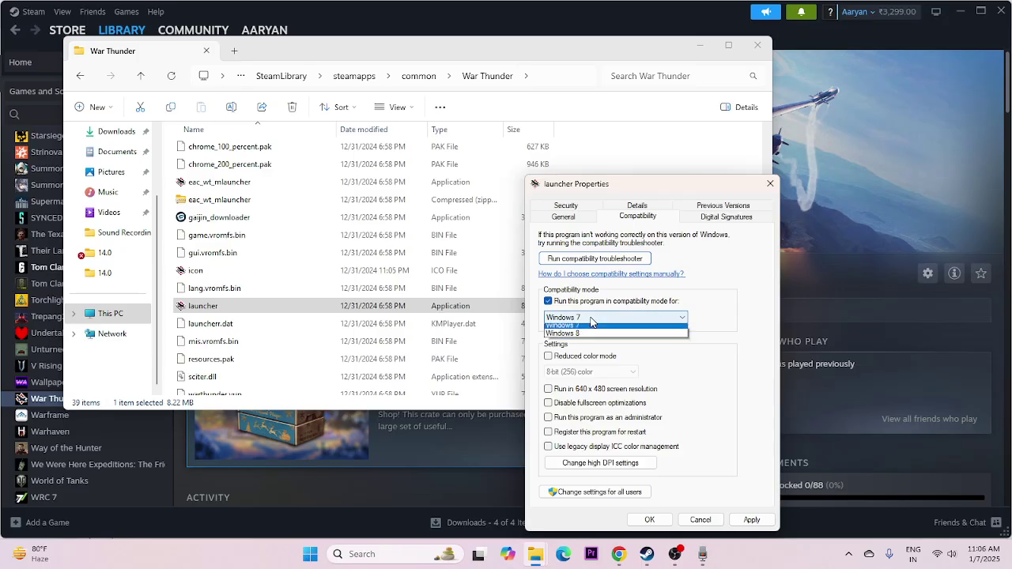
click(587, 395)
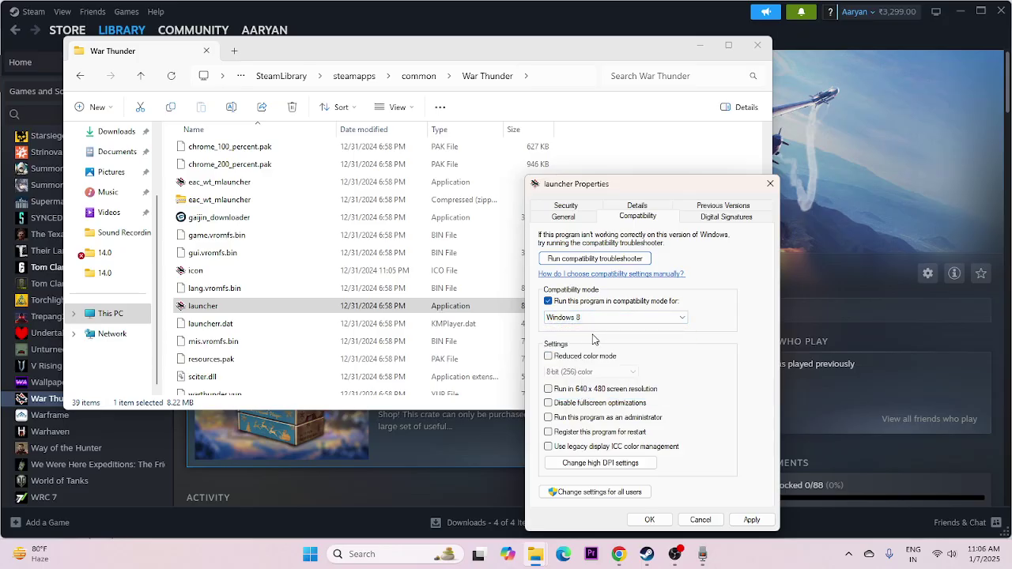
click(751, 520)
- Set the launcher to run as an administrator, save its properties, and close the War Thunder folder
click(553, 417)
click(751, 519)
click(649, 519)
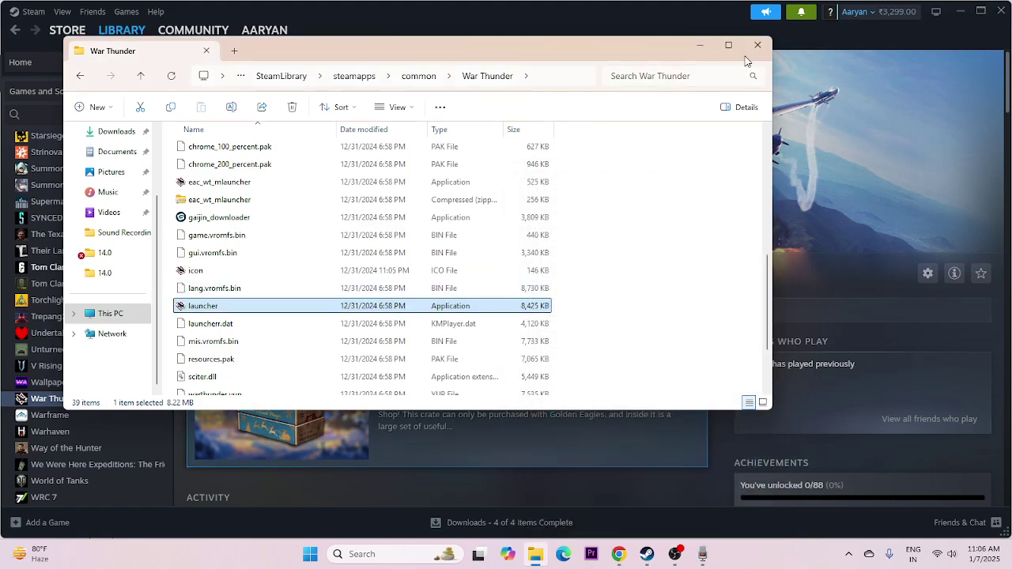
click(758, 45)
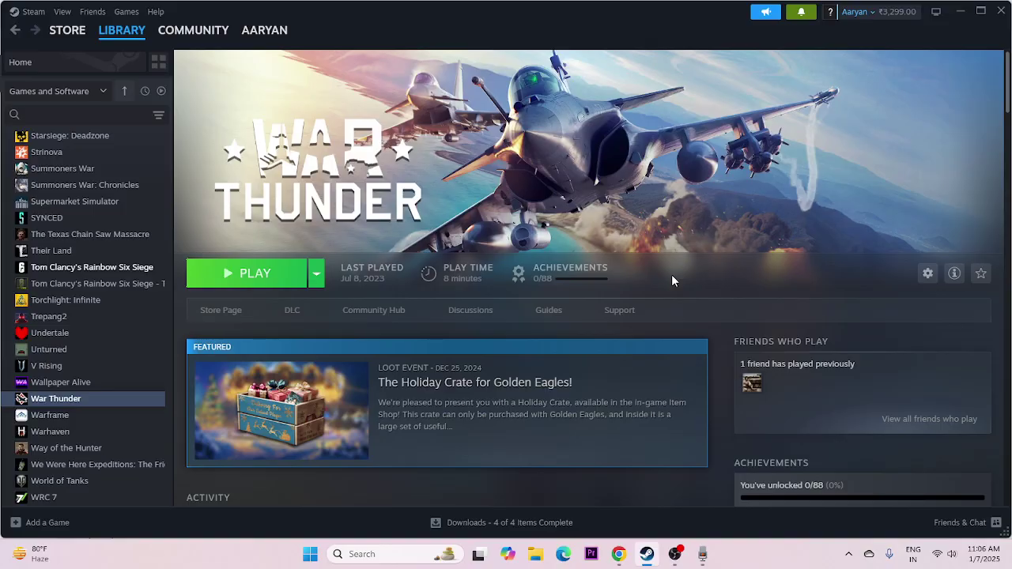
- Open Control Panel and go to the list of apps allowed through Windows Defender Firewall
click(384, 554)
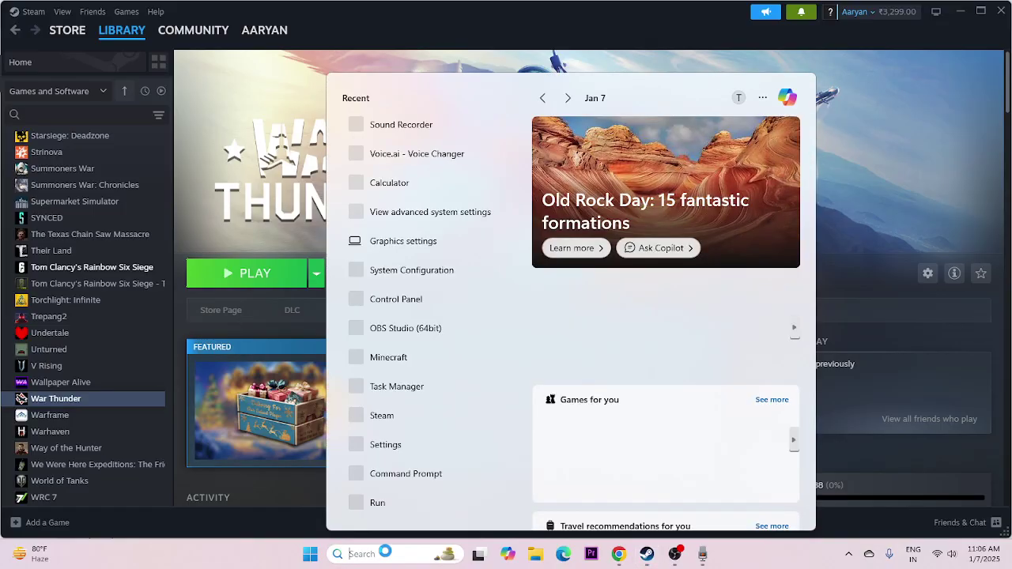
text(contr)
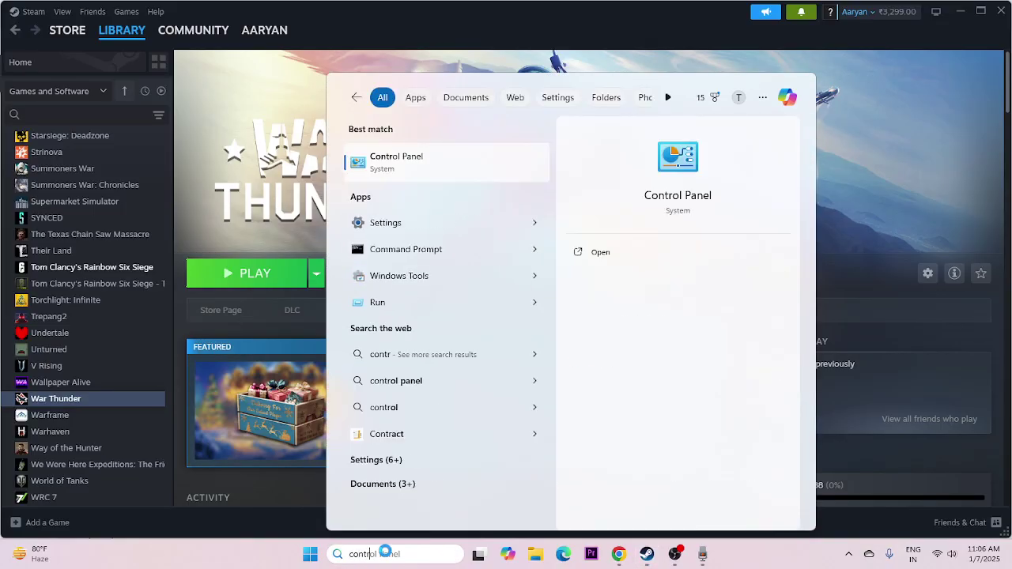
click(451, 172)
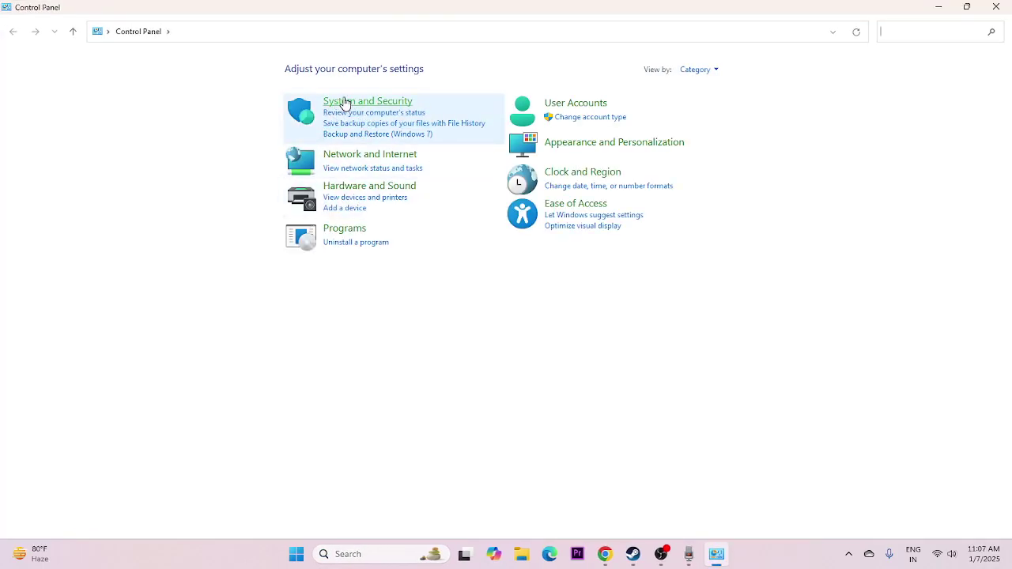
click(345, 102)
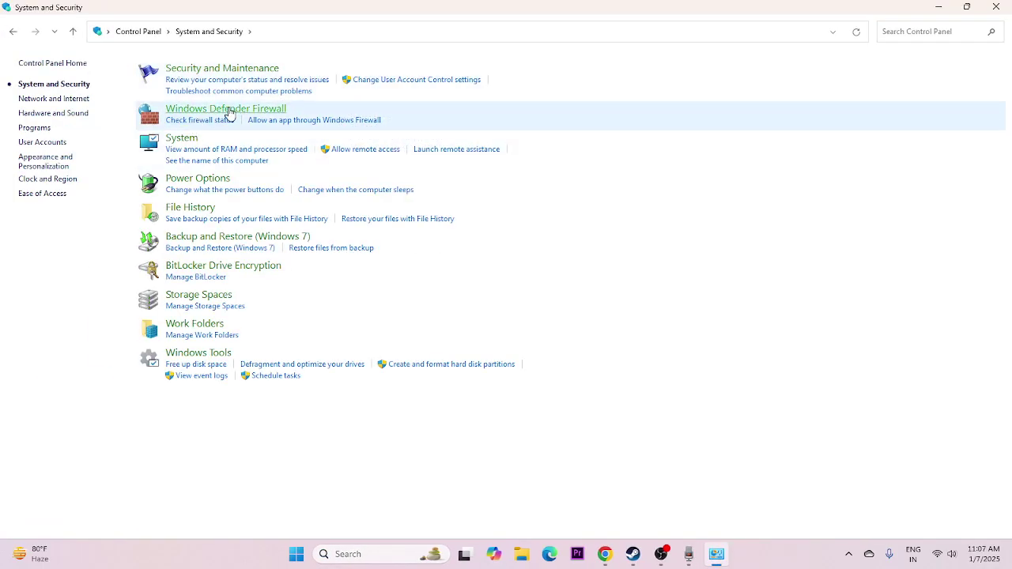
click(229, 111)
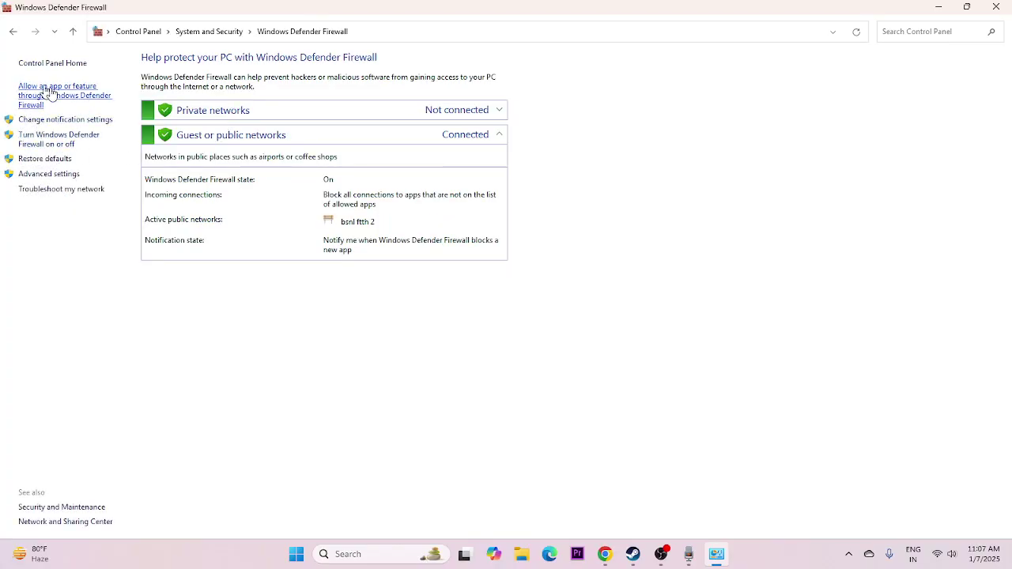
click(42, 99)
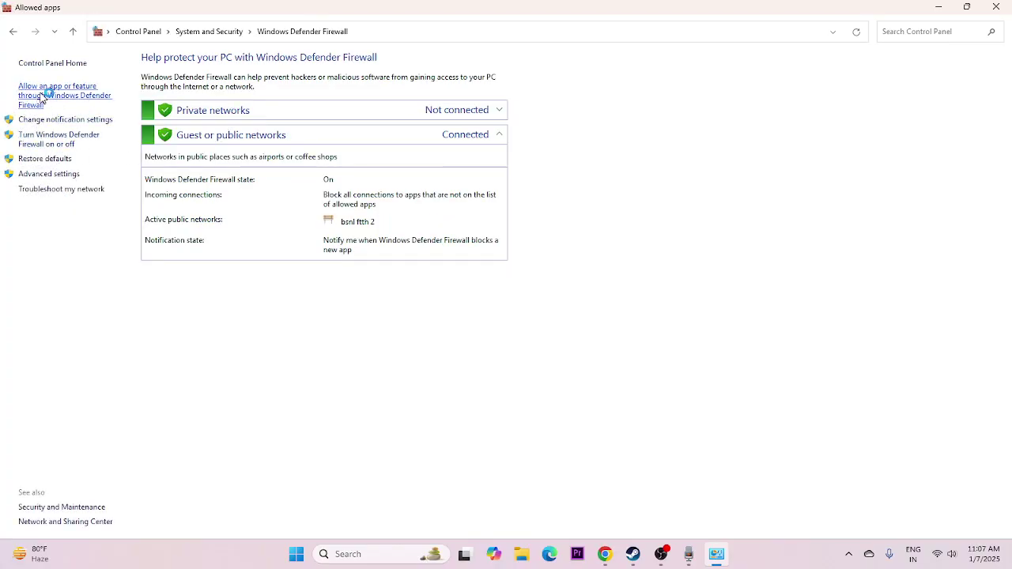
- Check the War Thunder entries' private and public network access in the allowed apps list, and close the firewall window
scroll(386, 204, down, 5)
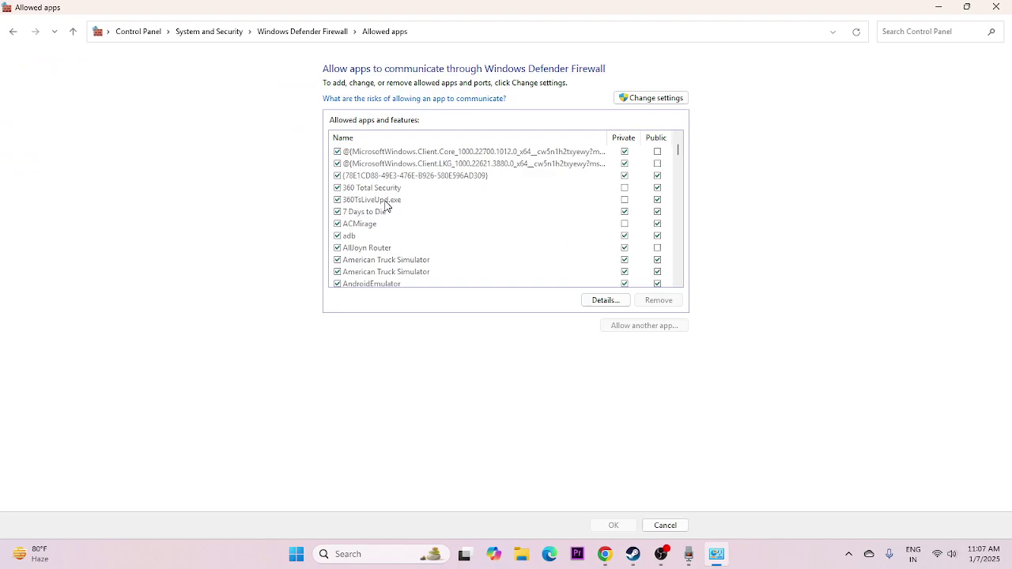
scroll(386, 204, down, 12)
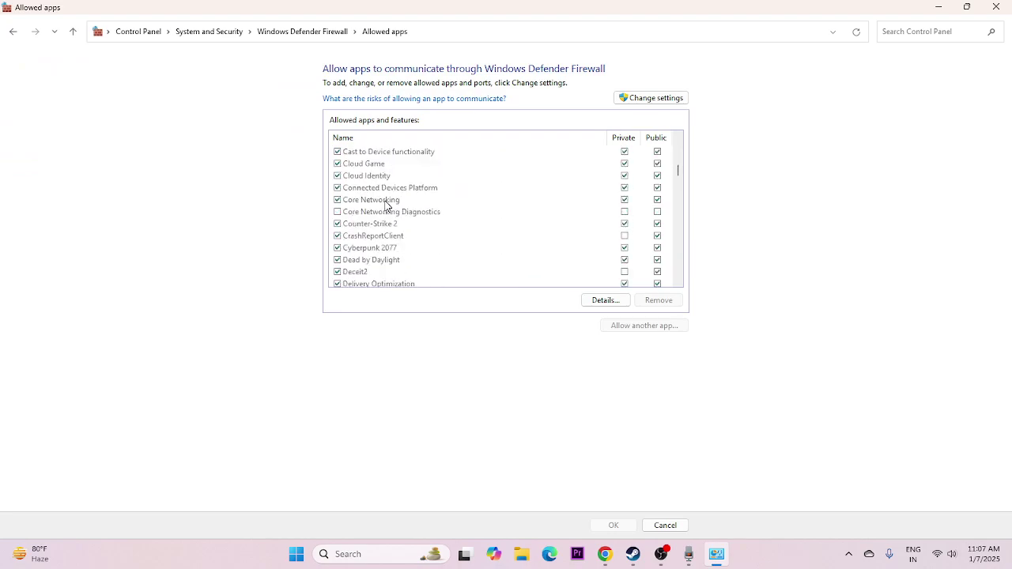
scroll(386, 205, down, 15)
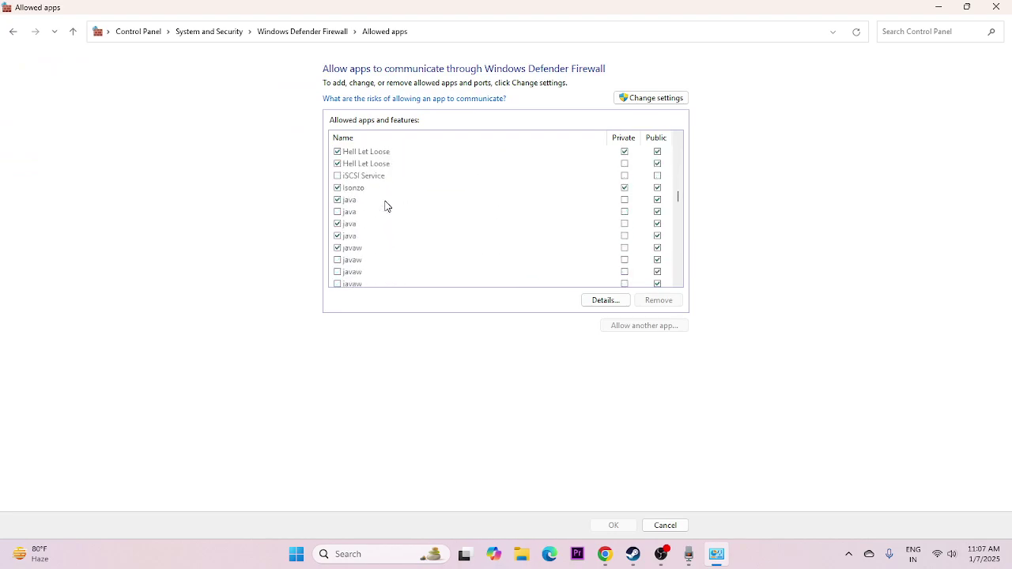
scroll(386, 205, down, 15)
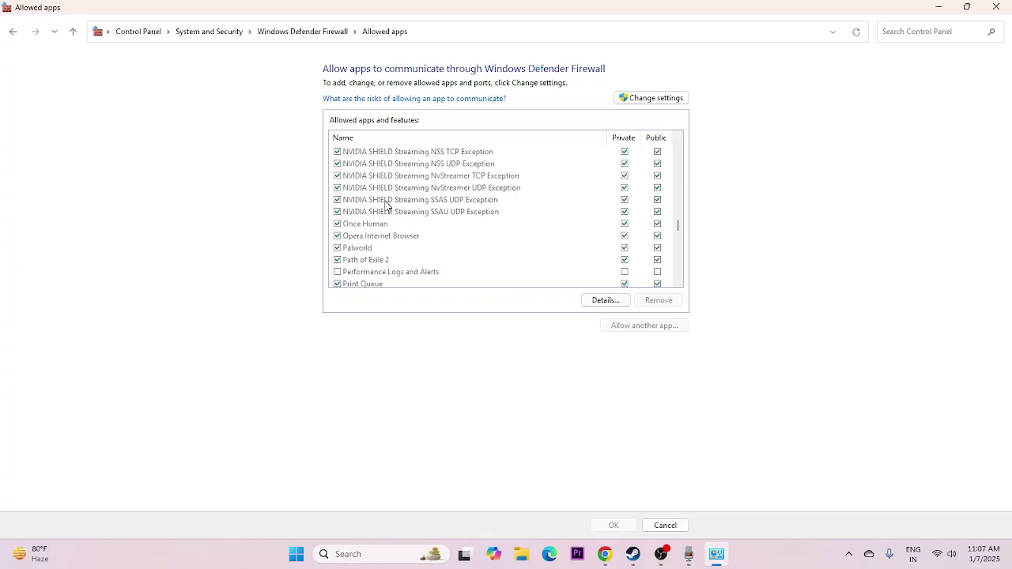
scroll(386, 205, up, 2)
scroll(386, 204, down, 11)
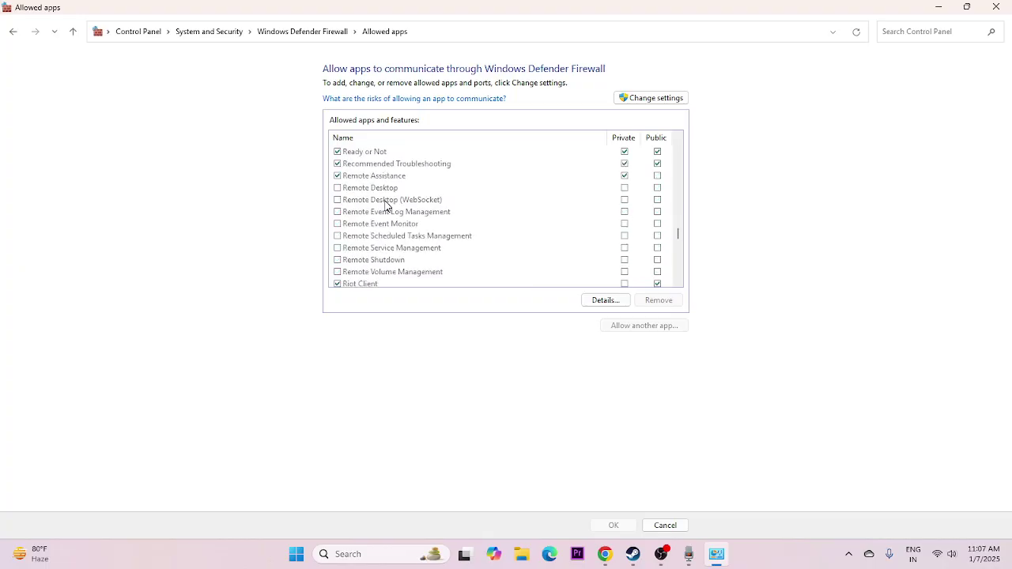
scroll(386, 205, down, 10)
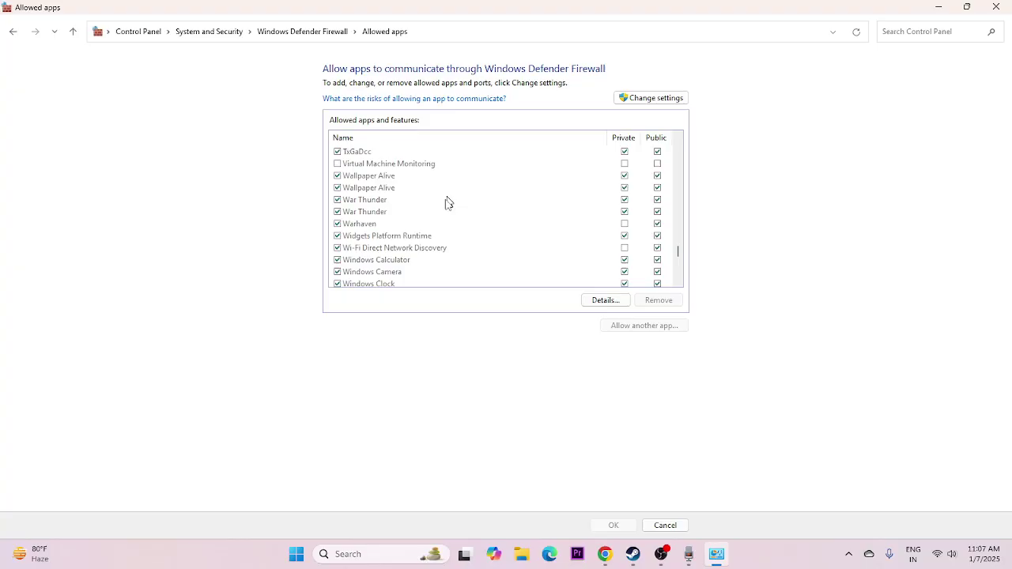
click(625, 224)
click(995, 7)
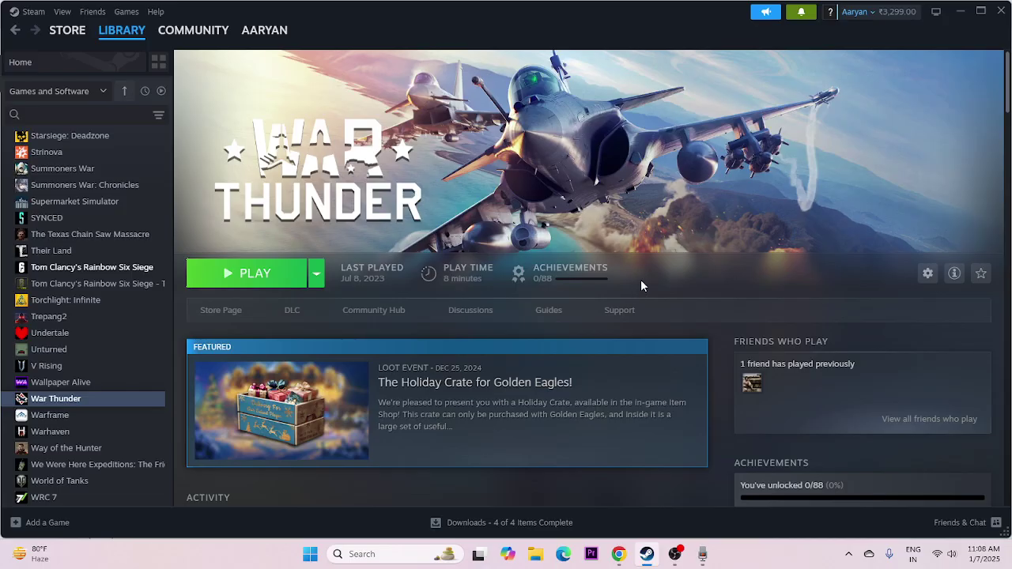
- Disable all services in System Configuration, hide the Microsoft services, and save the changes without restarting the computer
click(380, 556)
text(system Configuration)
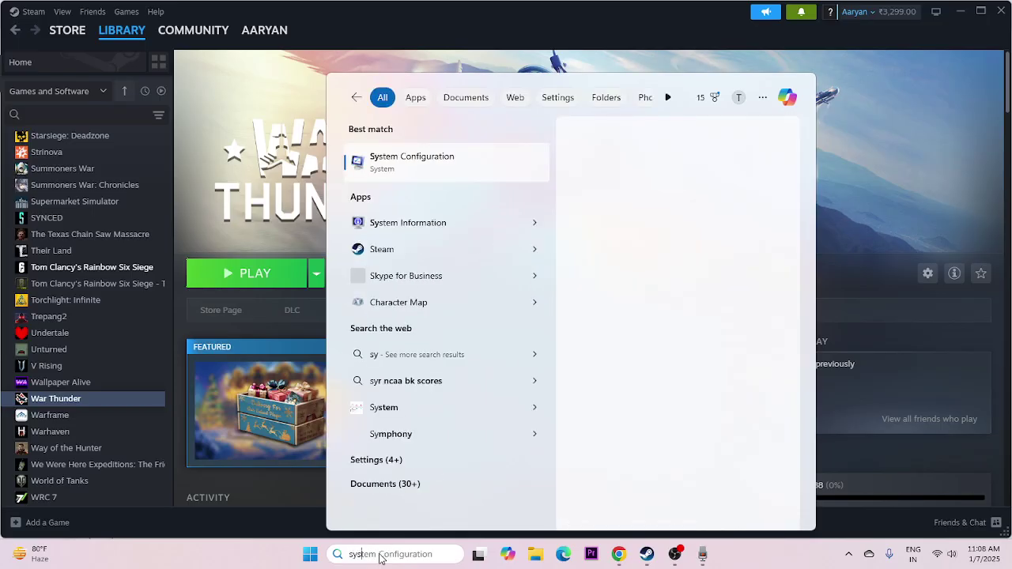
click(484, 168)
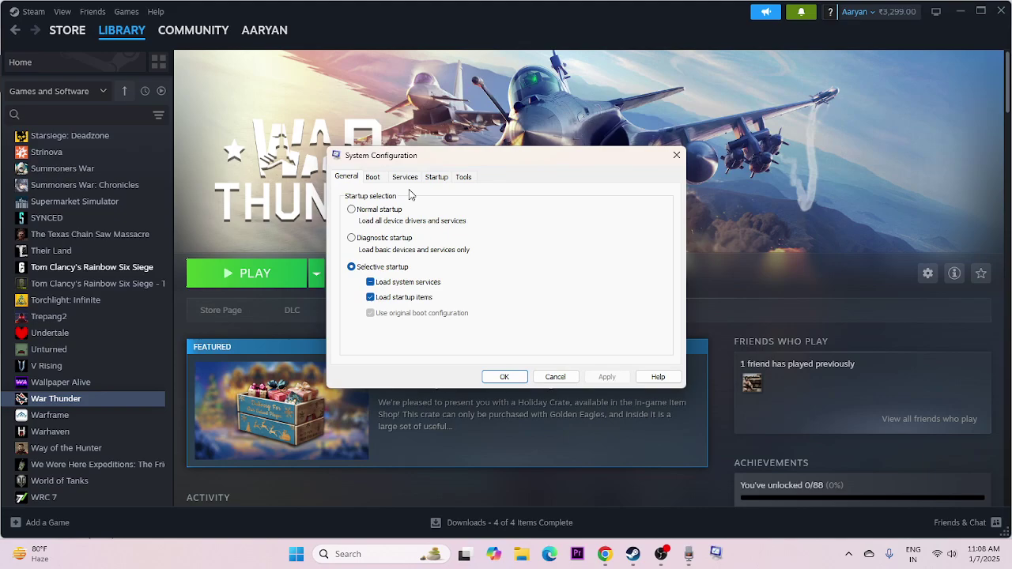
click(408, 179)
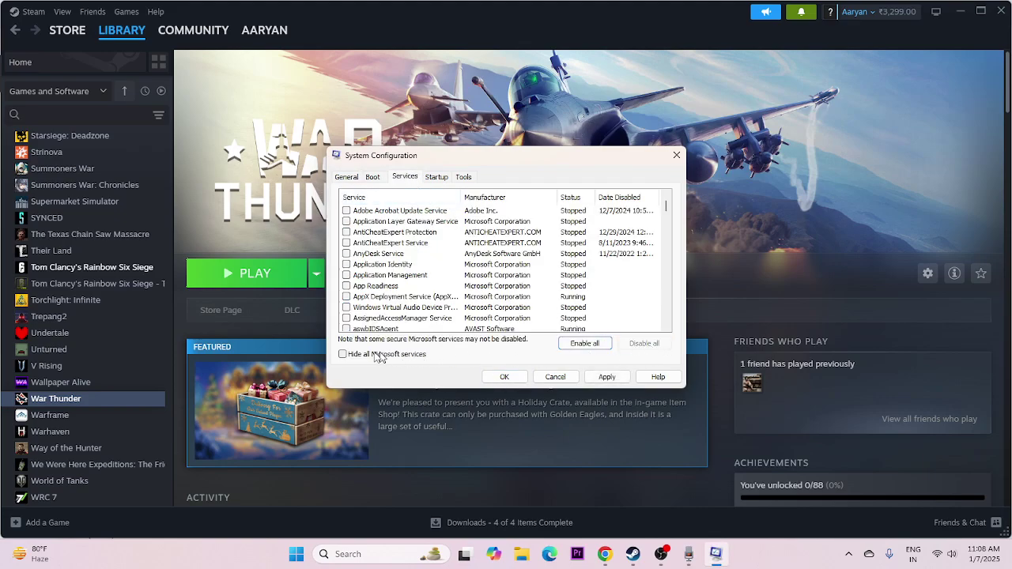
click(343, 353)
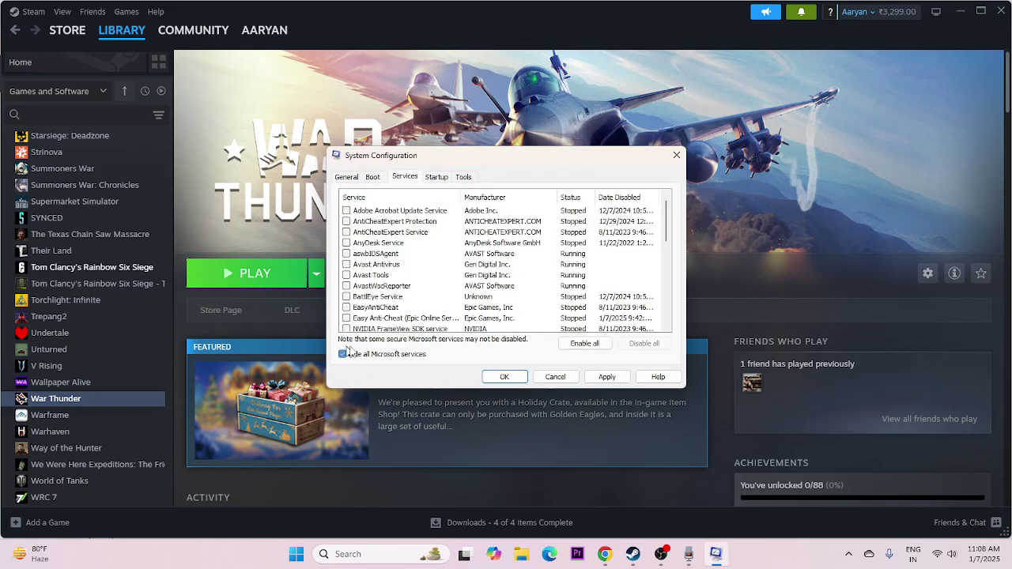
click(606, 376)
click(503, 377)
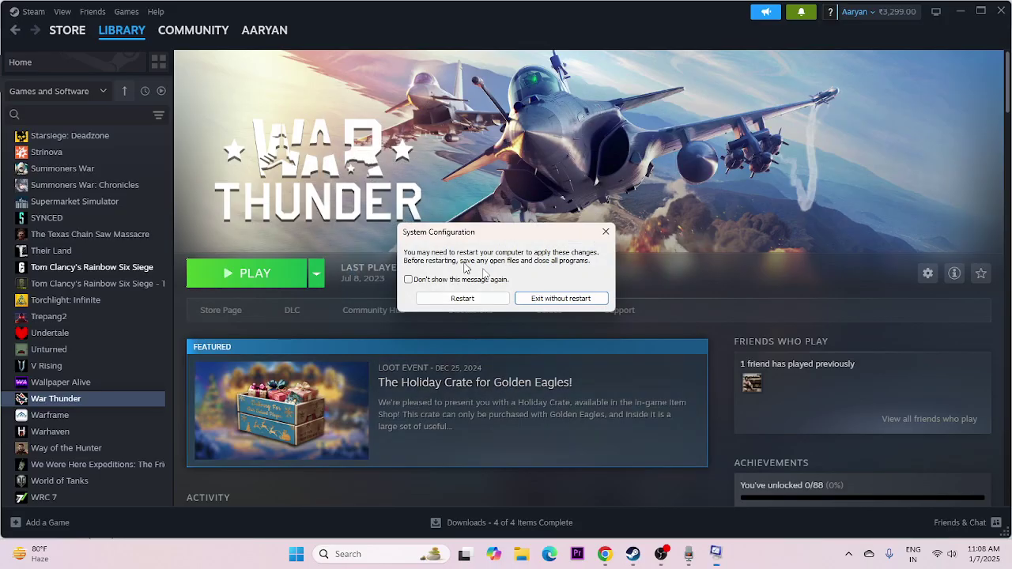
click(602, 231)
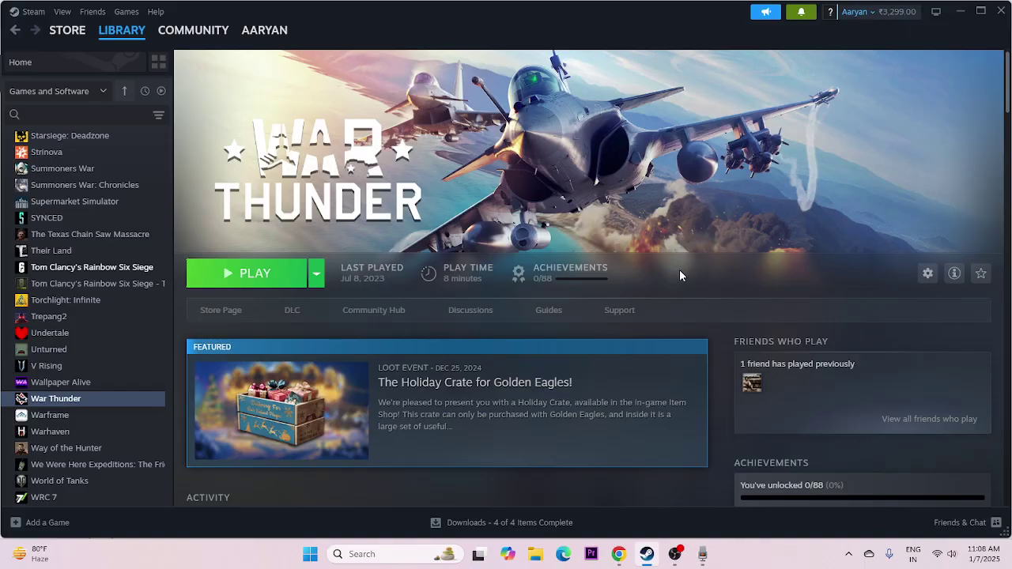
- Look through the Documents folder for game folders, check inside Rockstar Games, and close File Explorer
click(536, 554)
scroll(124, 283, down, 2)
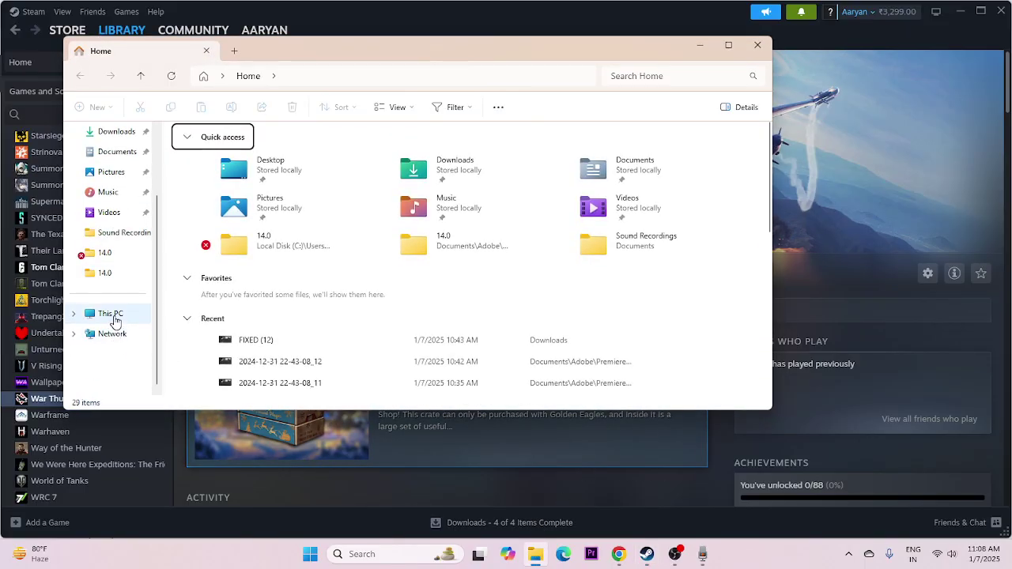
click(113, 316)
click(117, 152)
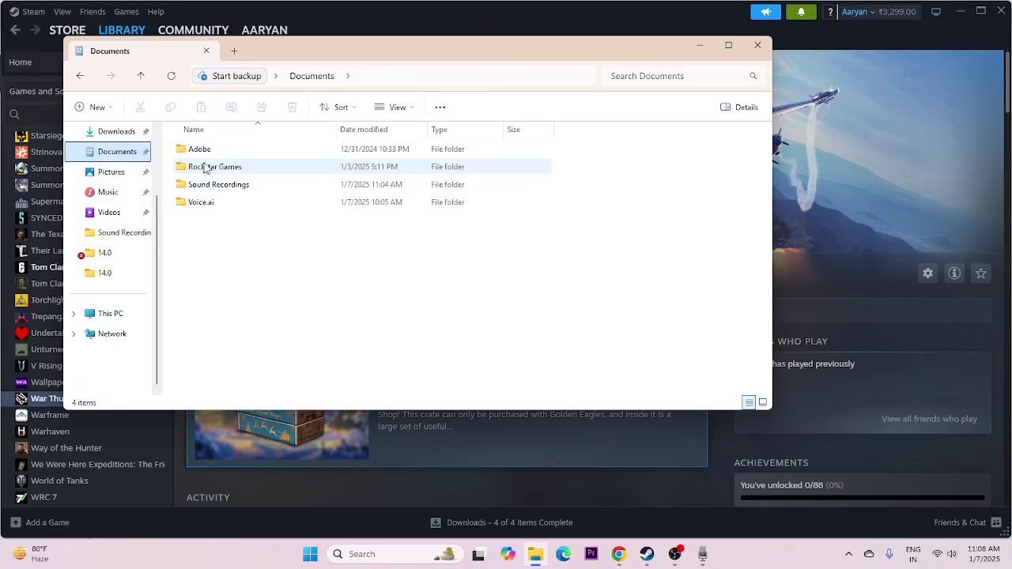
double_click(253, 170)
click(80, 76)
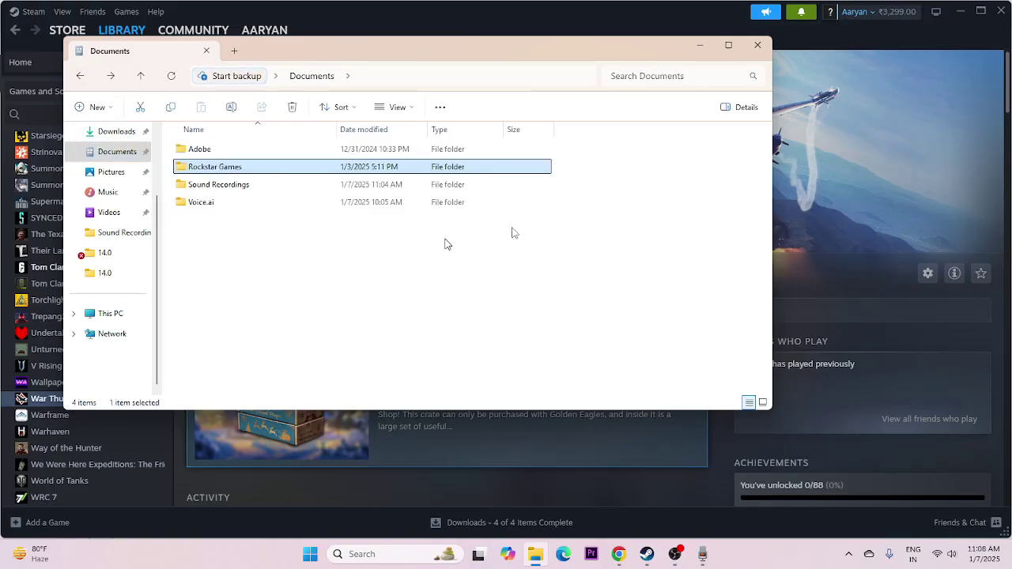
click(757, 49)
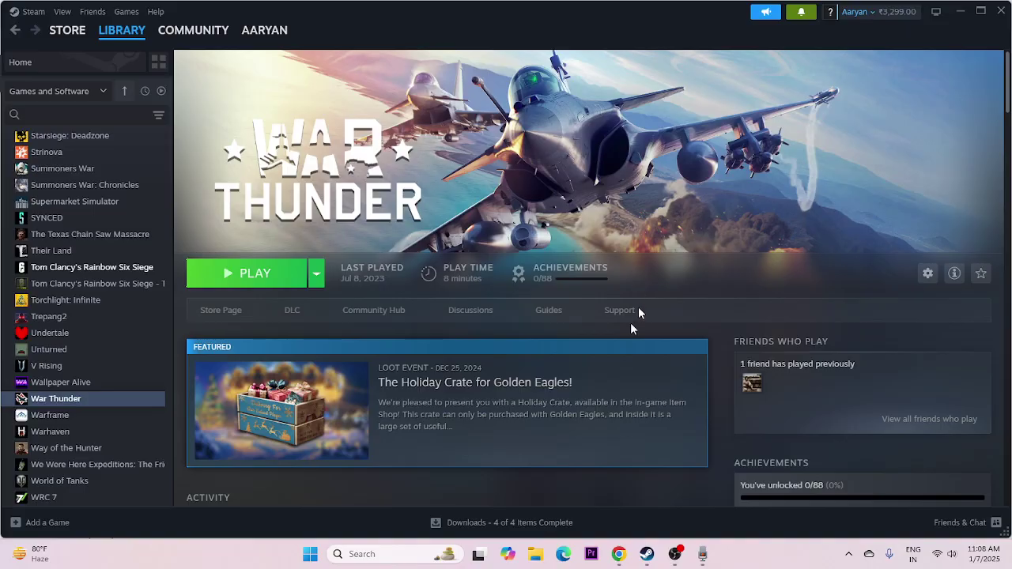
- Disable the in-game Steam Overlay in War Thunder's Steam properties
right_click(71, 401)
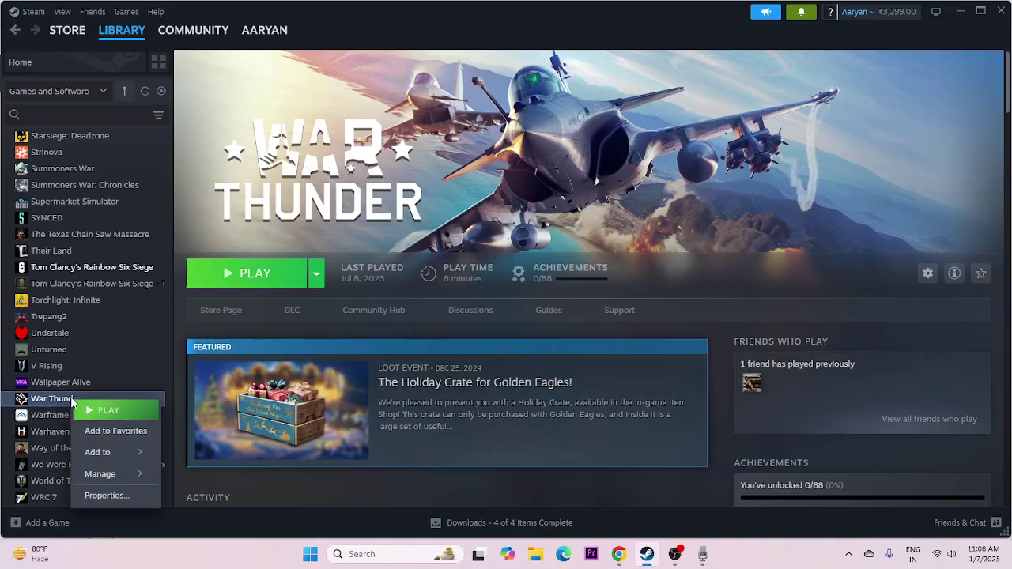
click(110, 495)
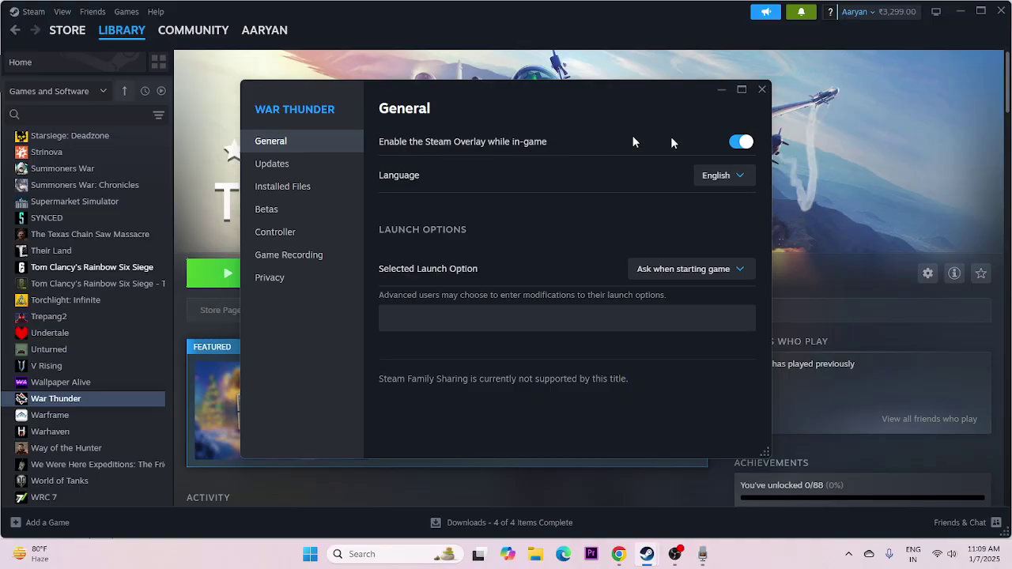
click(741, 142)
drag(597, 115, 680, 122)
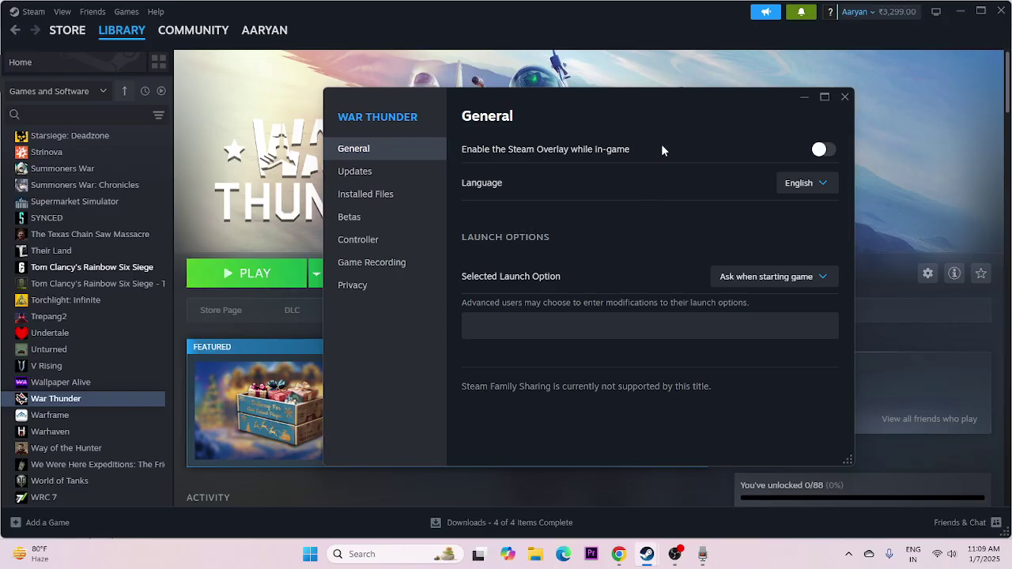
- Try the launch option -d3dll for War Thunder, clear it, and close the game's properties
click(480, 325)
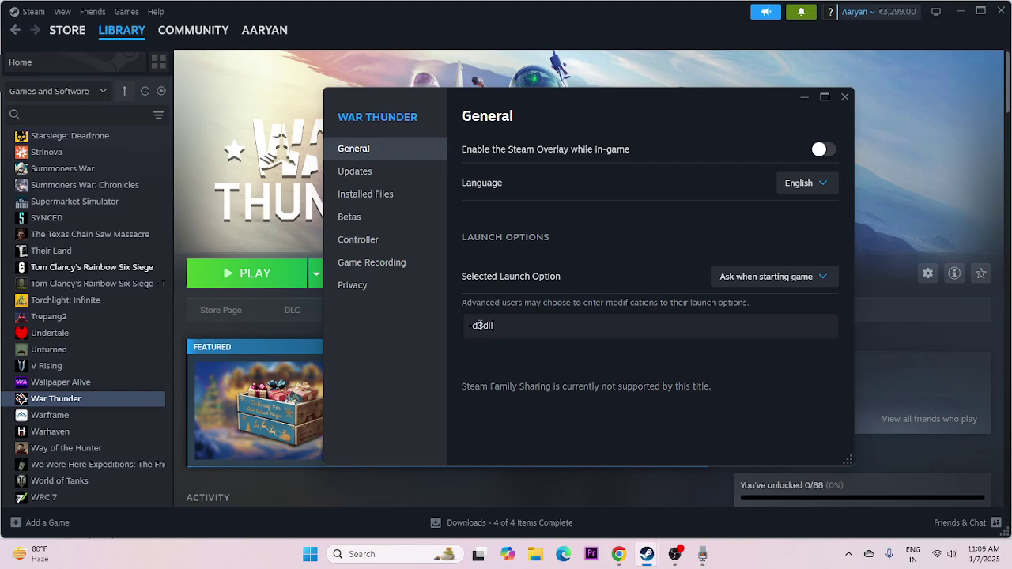
double_click(480, 325)
click(474, 325)
drag(471, 325, 513, 330)
key(BackSpace)
click(845, 97)
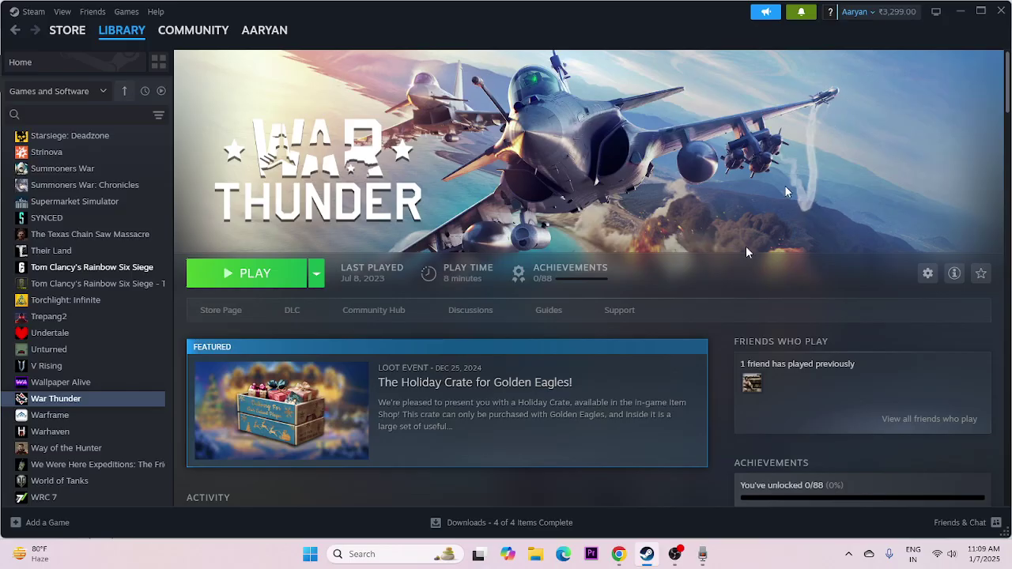
- Reopen System Configuration, disable all services, hide the Microsoft ones, and save the changes without restarting the computer
click(380, 551)
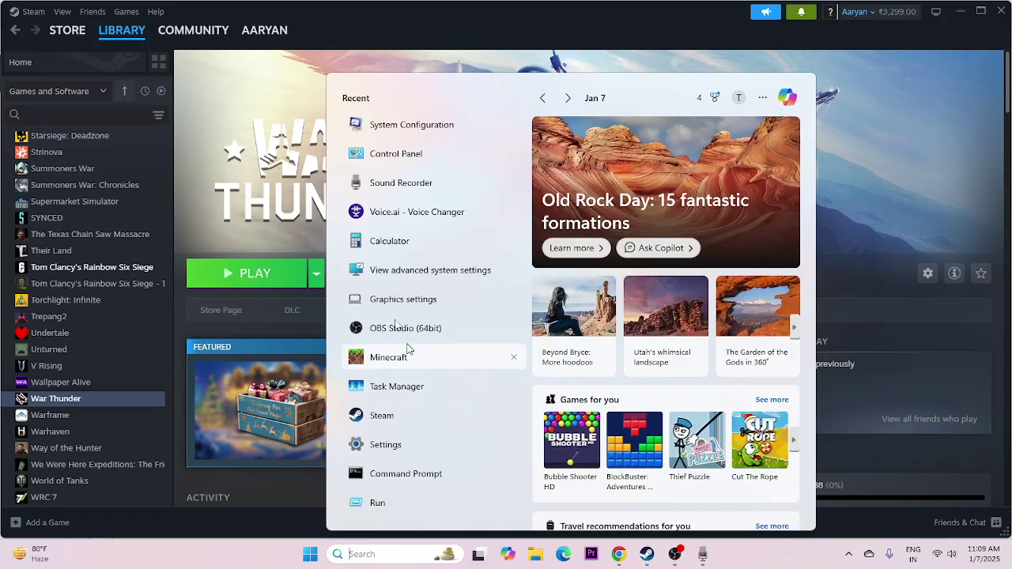
click(434, 131)
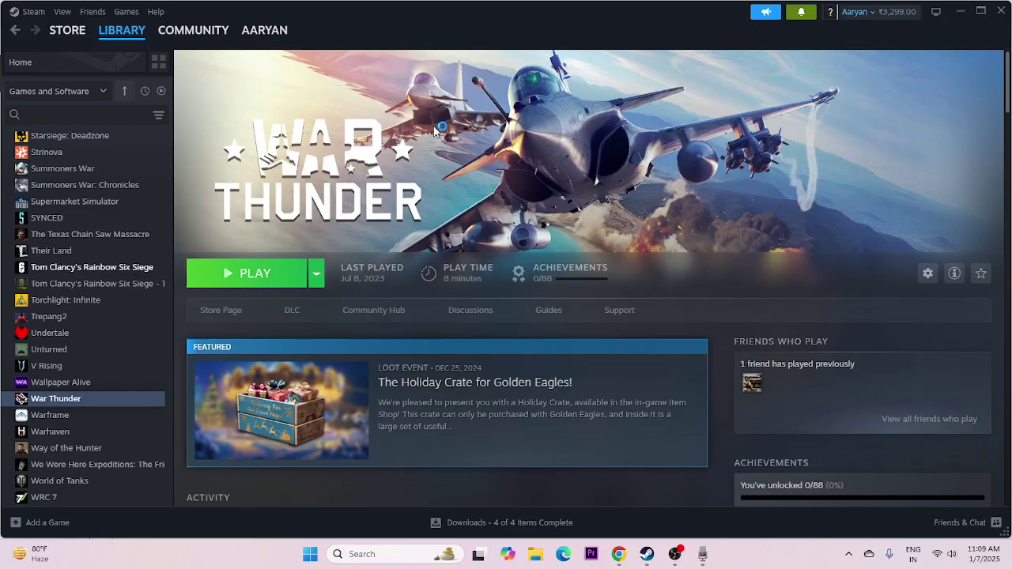
click(402, 176)
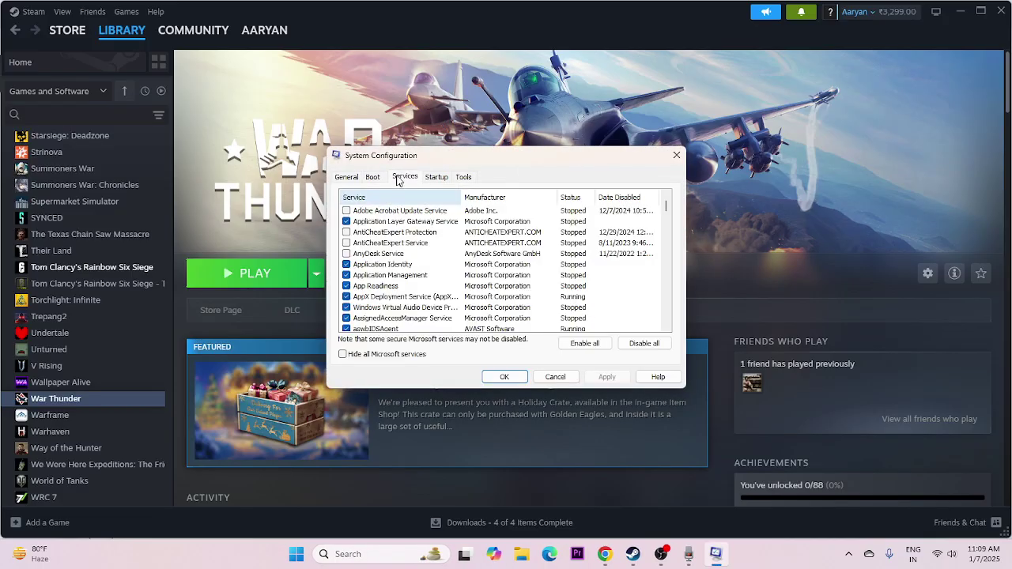
click(638, 346)
click(413, 356)
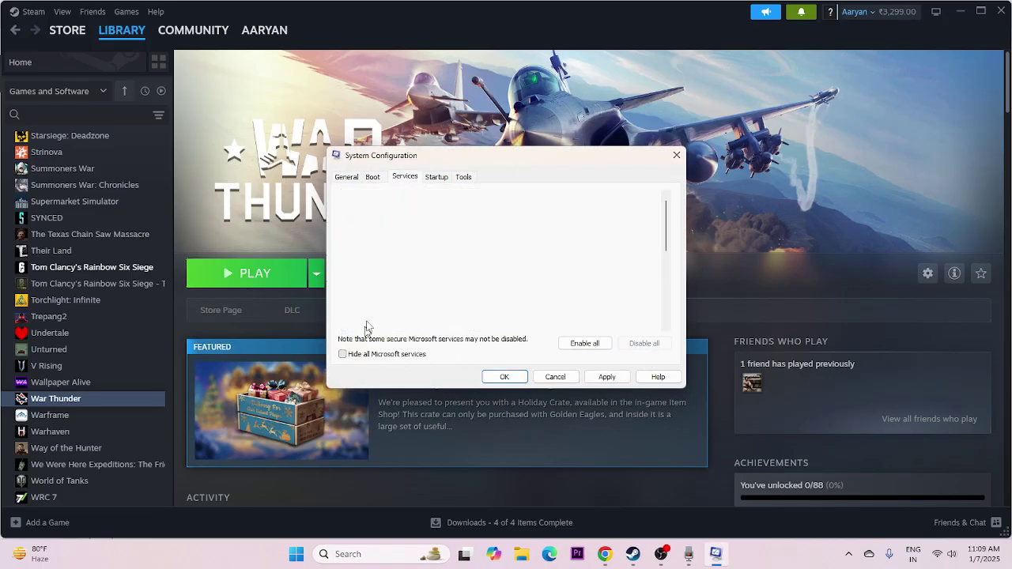
click(607, 376)
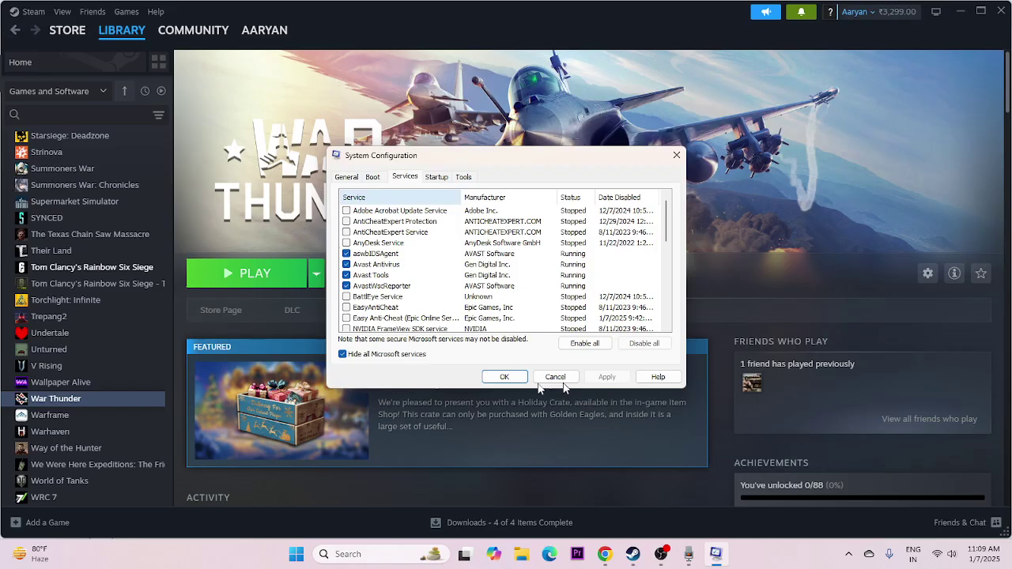
click(510, 378)
click(606, 232)
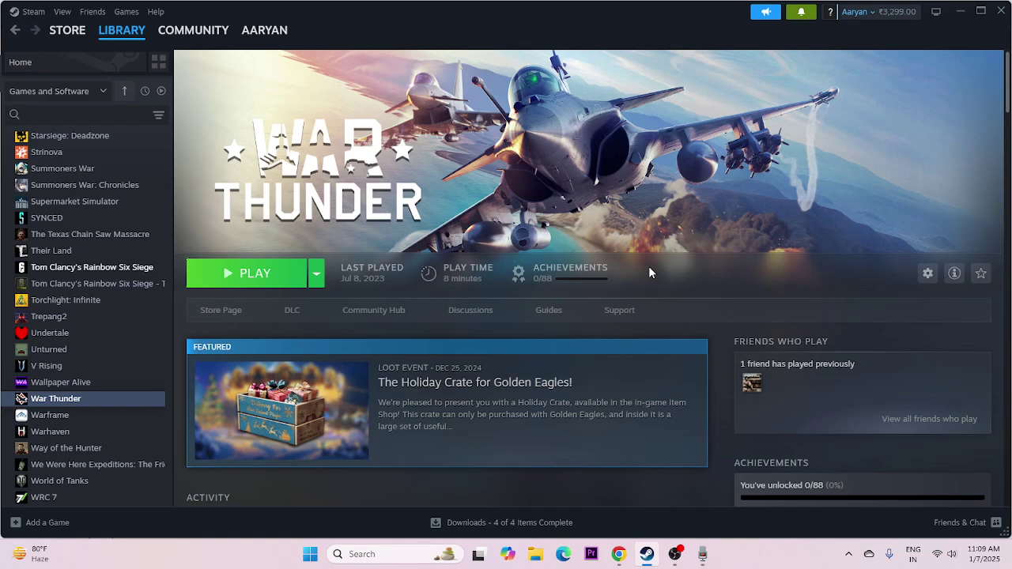
- Examine the running apps and background processes in a maximized Task Manager, and close it
right_click(314, 557)
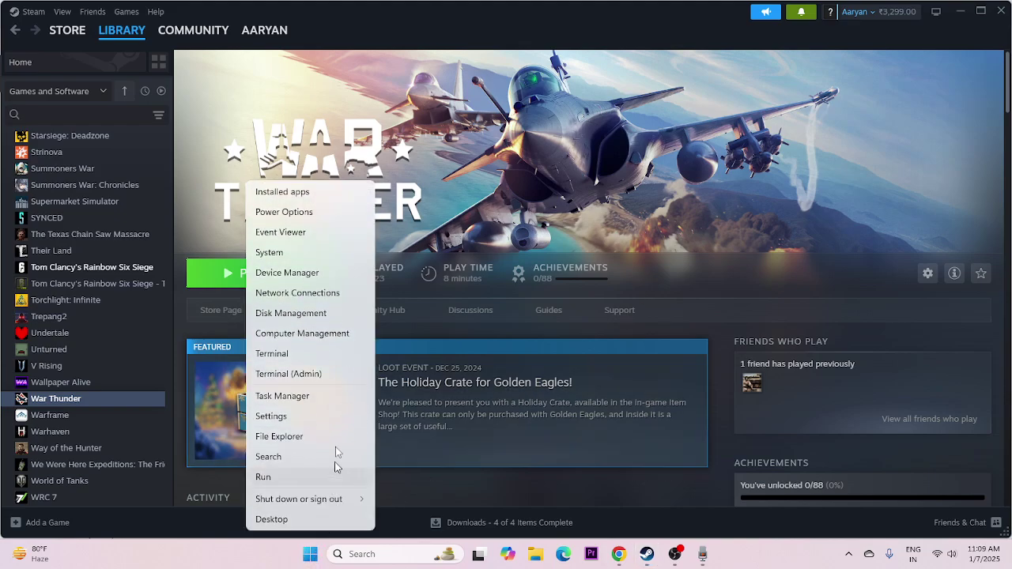
click(333, 401)
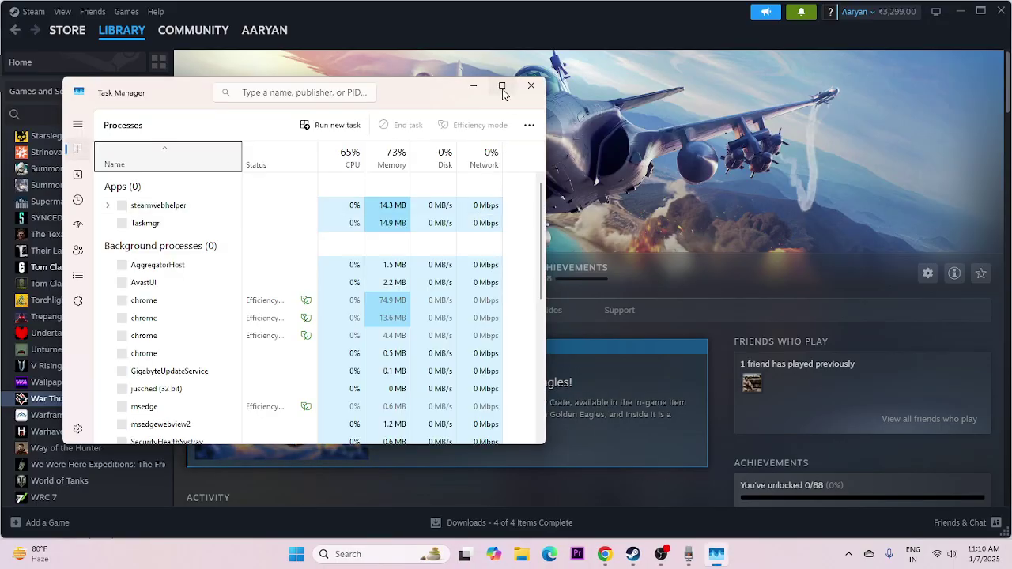
click(502, 88)
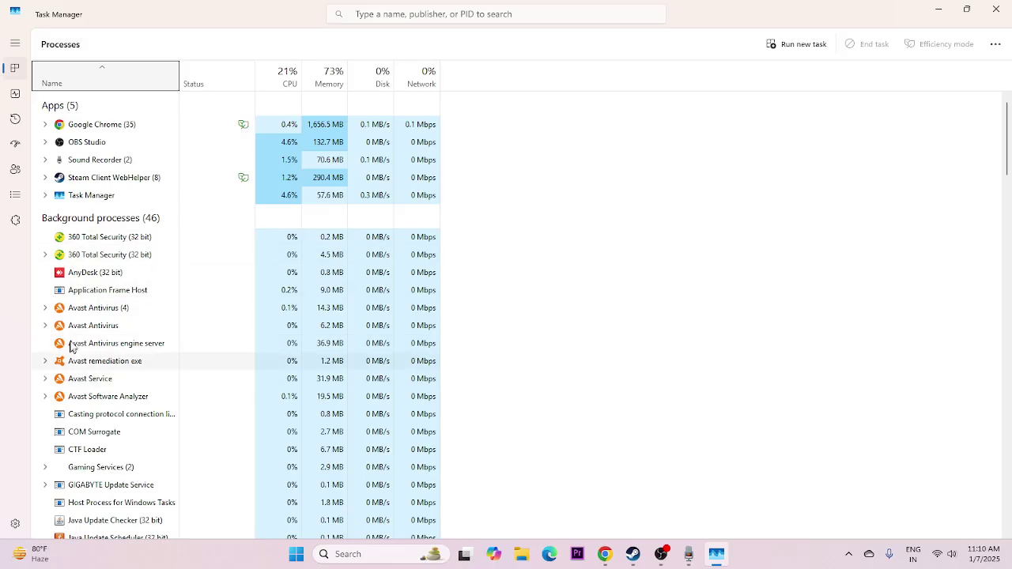
scroll(188, 316, down, 2)
scroll(205, 287, down, 3)
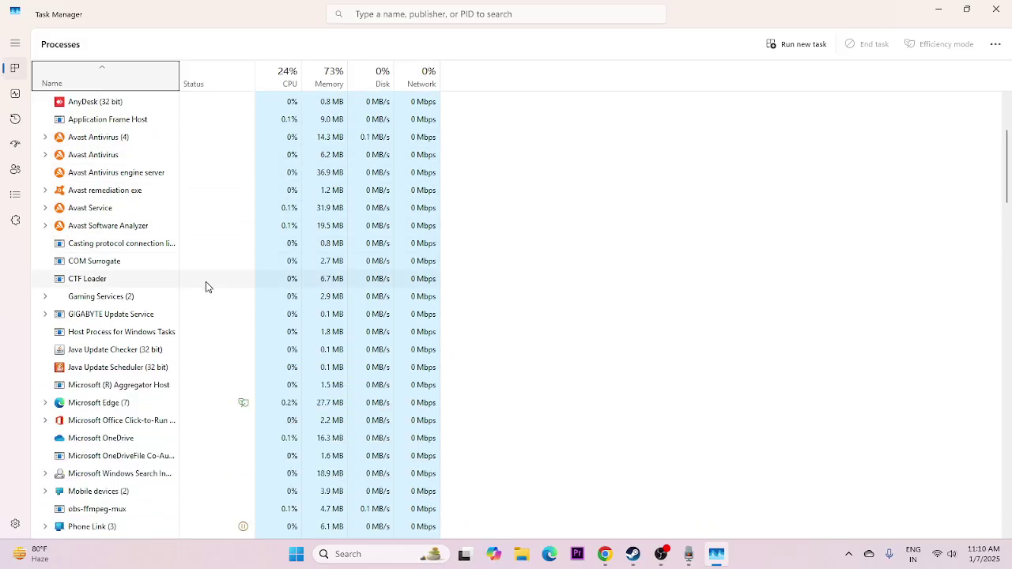
scroll(205, 286, up, 3)
scroll(205, 286, up, 2)
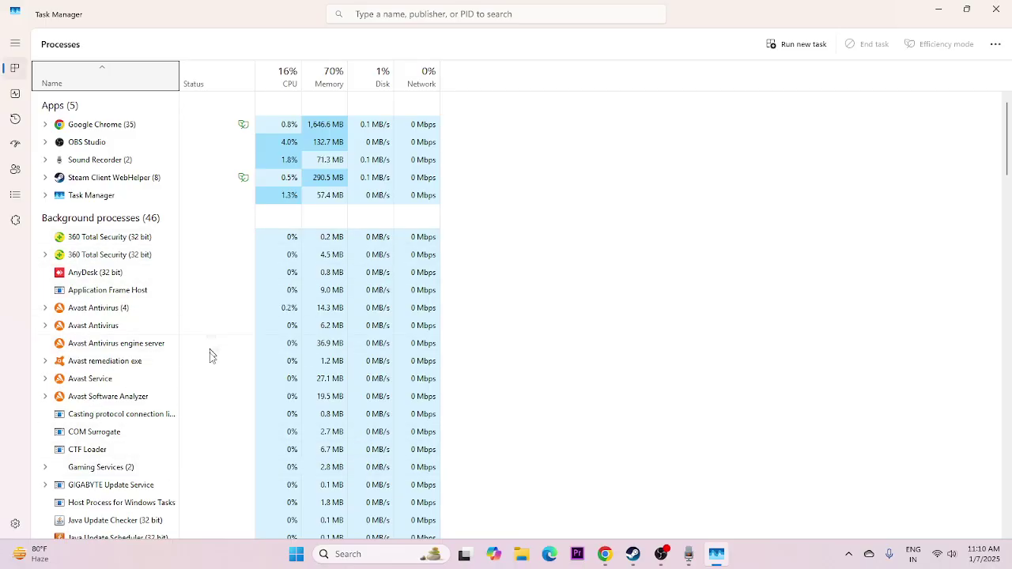
click(995, 9)
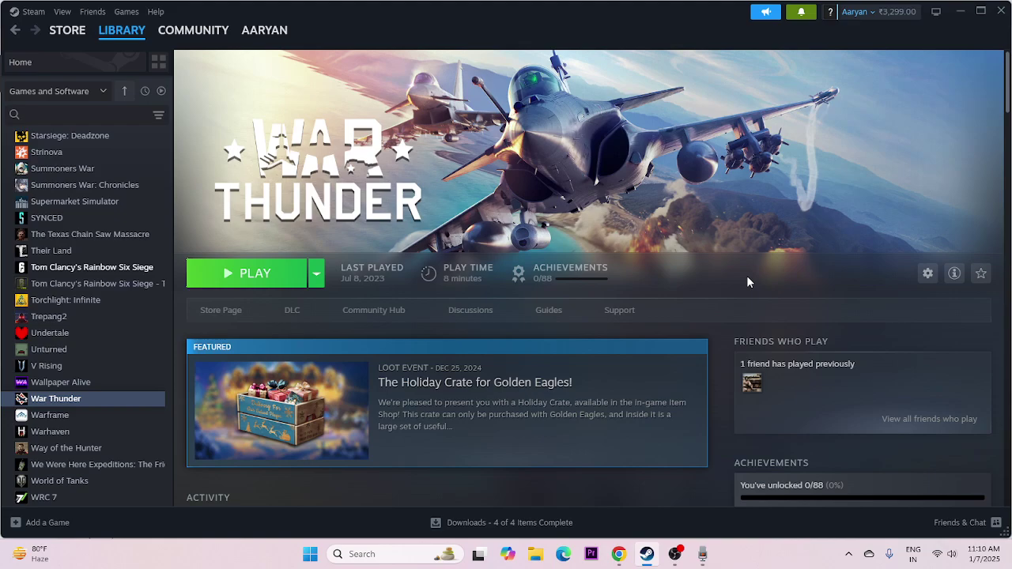
- Open the Virtual Memory settings through the advanced system performance options and choose a custom paging file size for drive E:
click(369, 555)
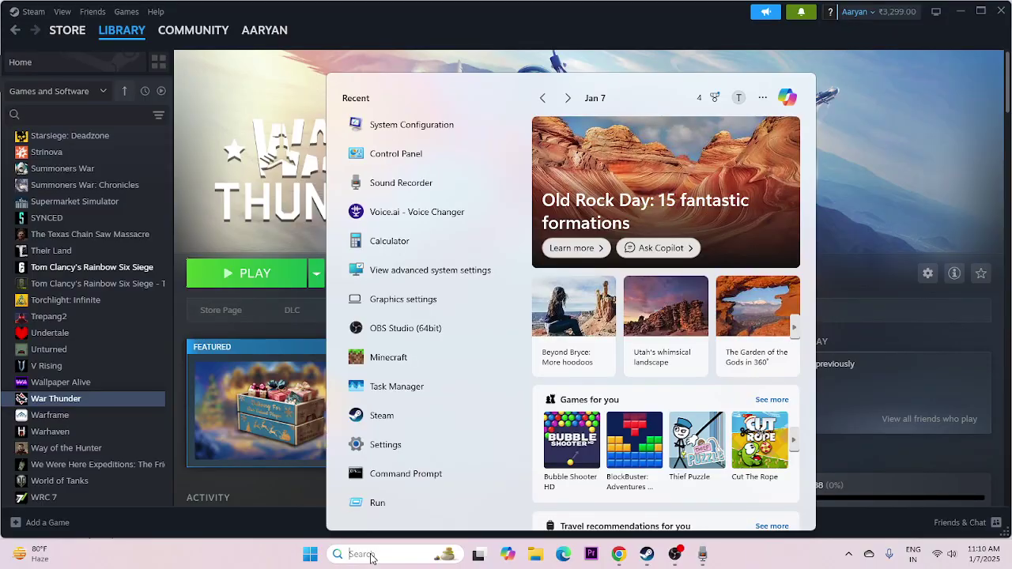
text(VIEW)
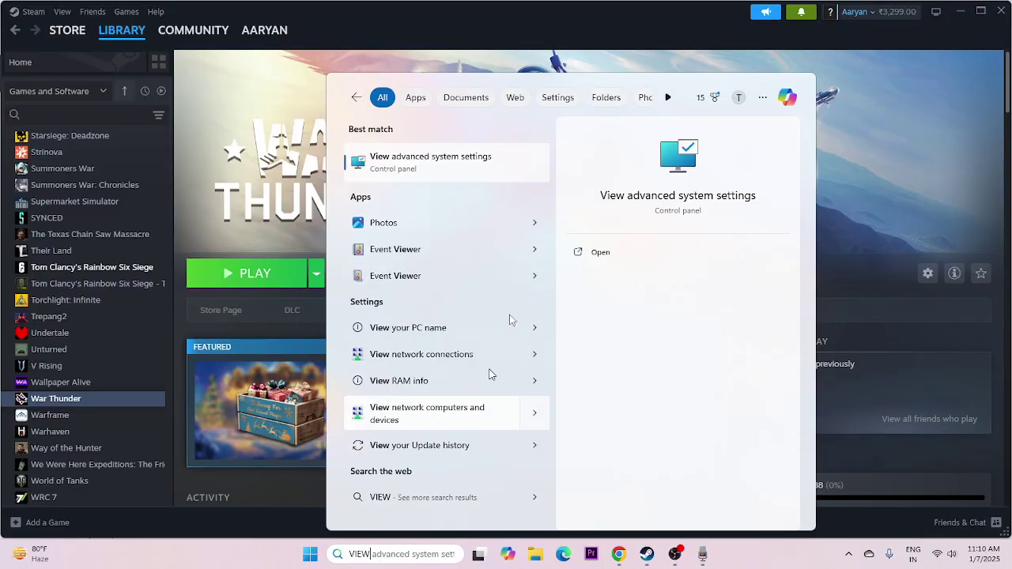
click(470, 172)
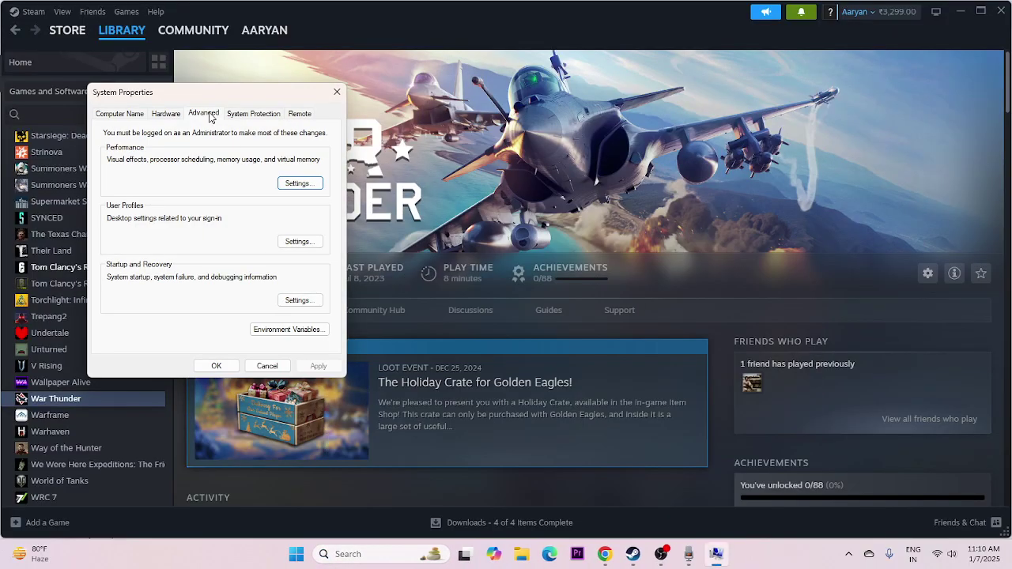
click(298, 183)
click(181, 161)
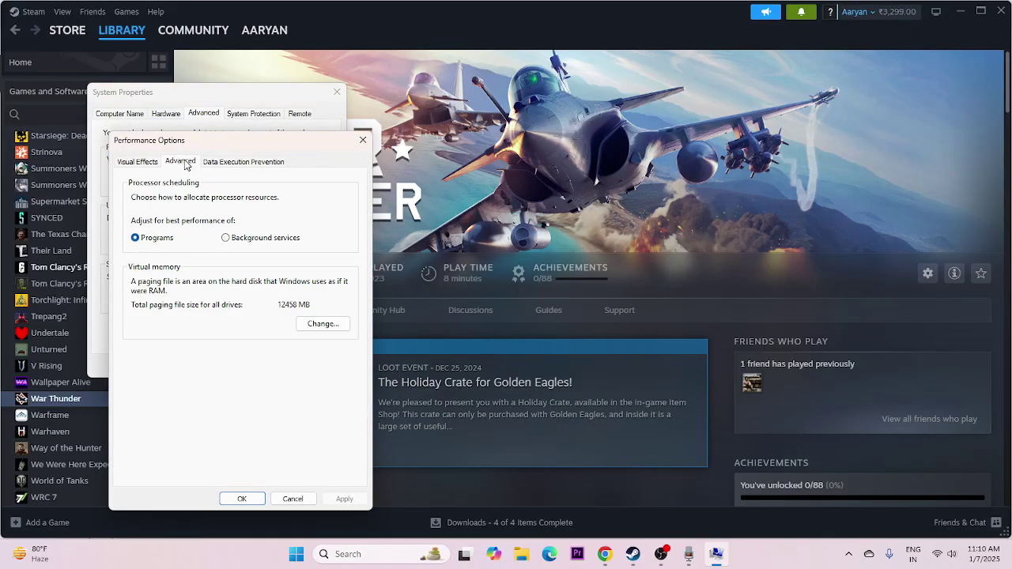
click(320, 323)
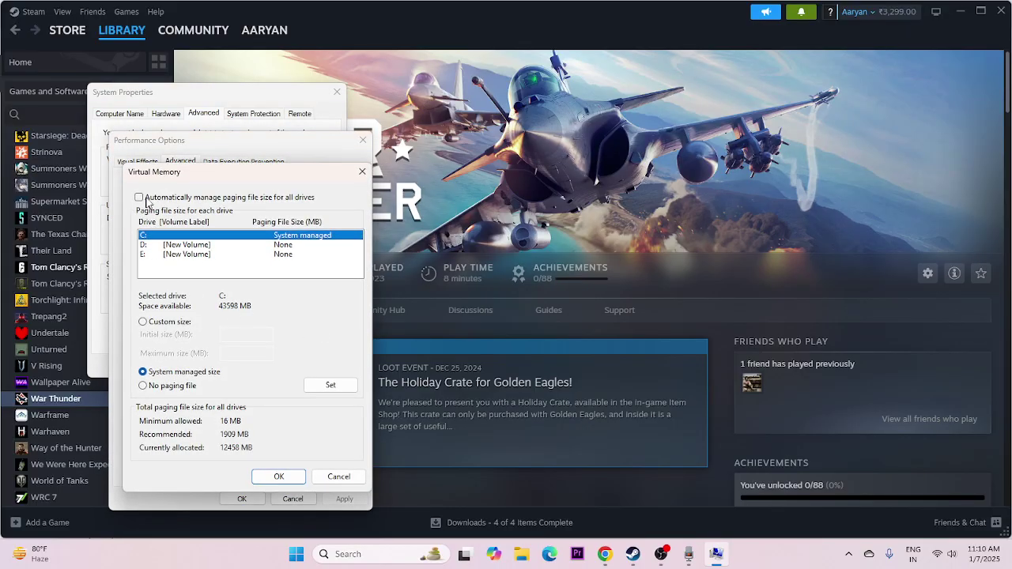
click(144, 254)
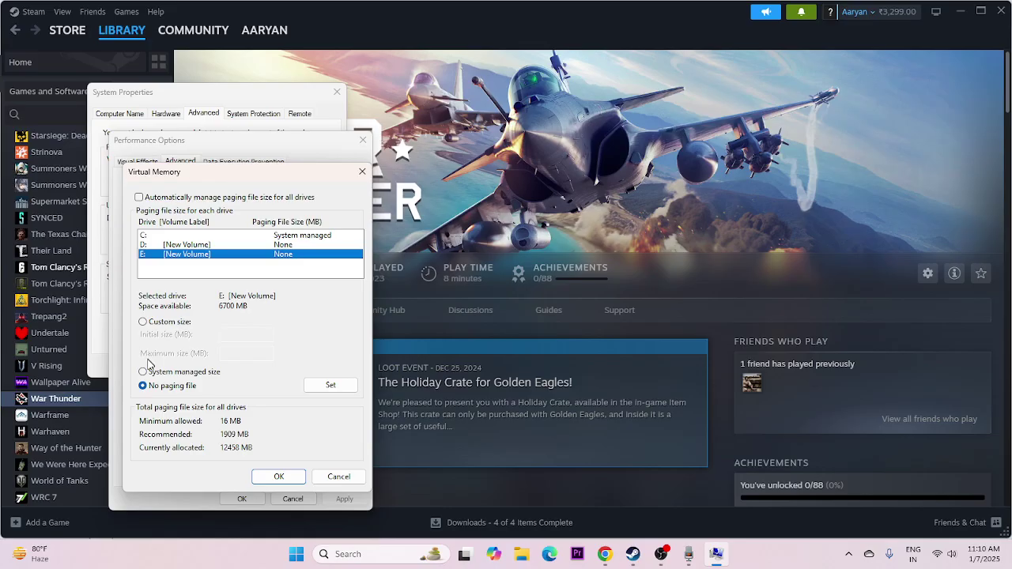
click(143, 323)
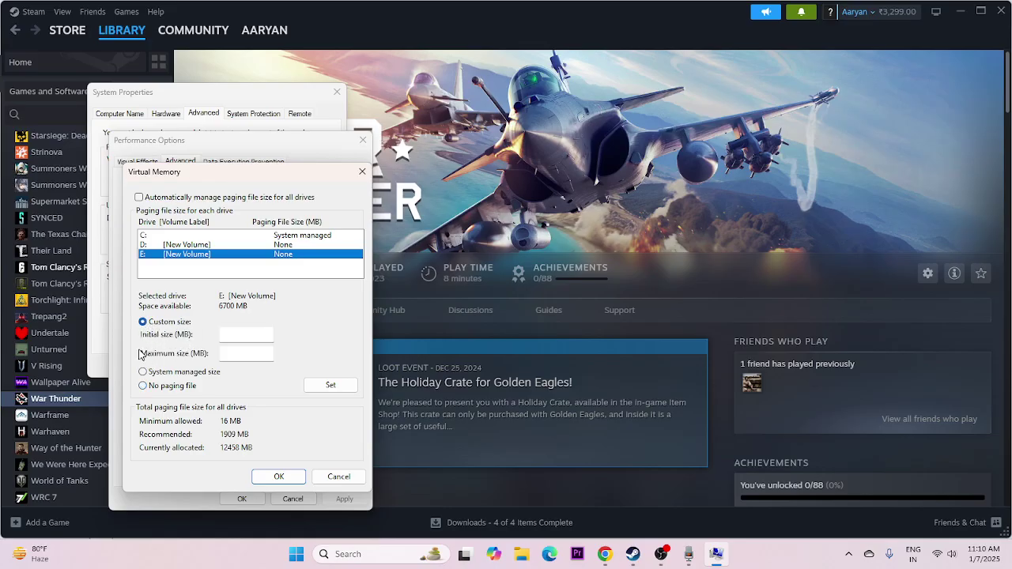
- Open Calculator and compute 16 × 1024, multiplied by 1.5
click(349, 554)
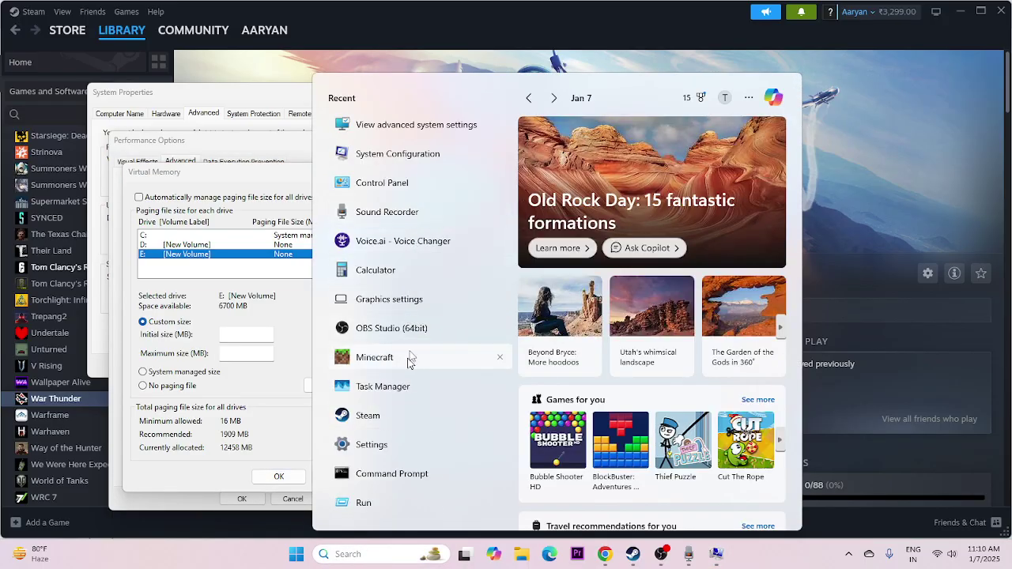
click(398, 270)
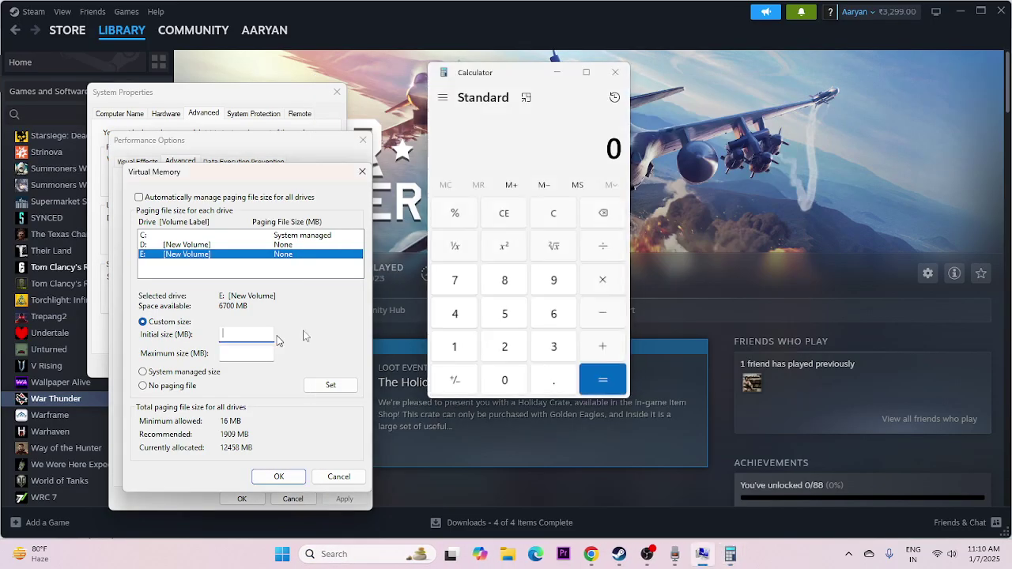
text(16 × )
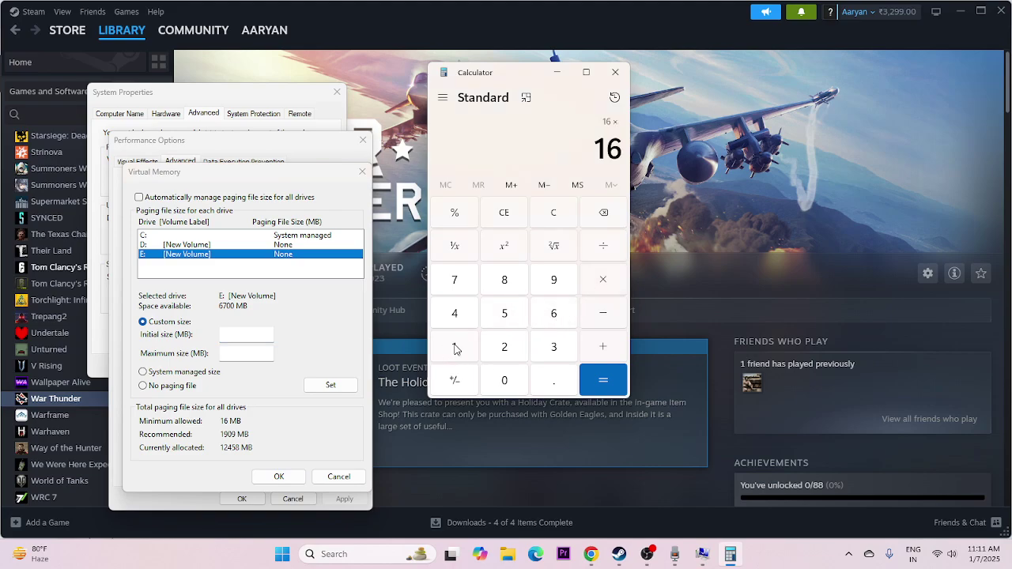
text(1024)
click(591, 388)
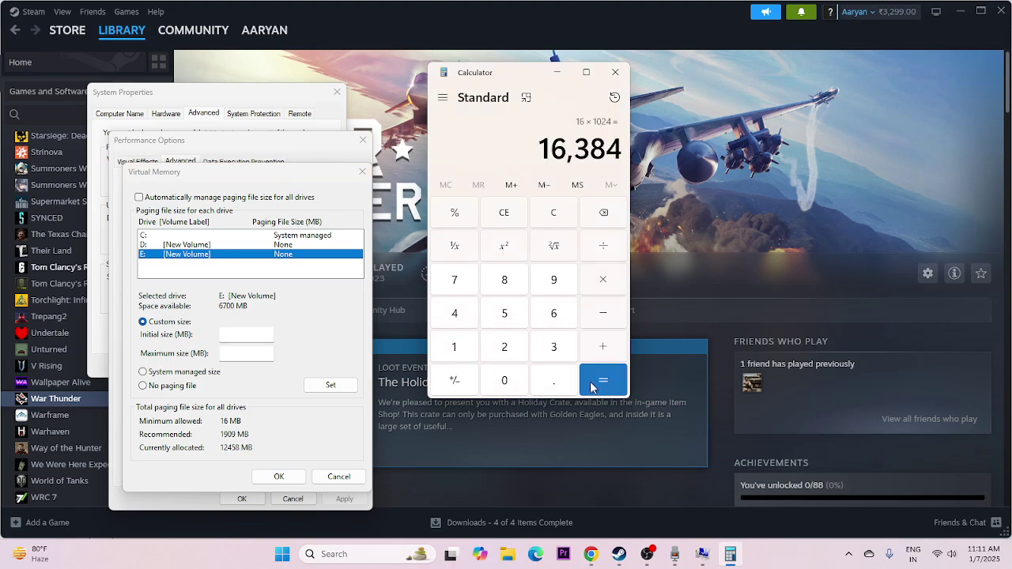
click(608, 283)
click(468, 348)
click(554, 381)
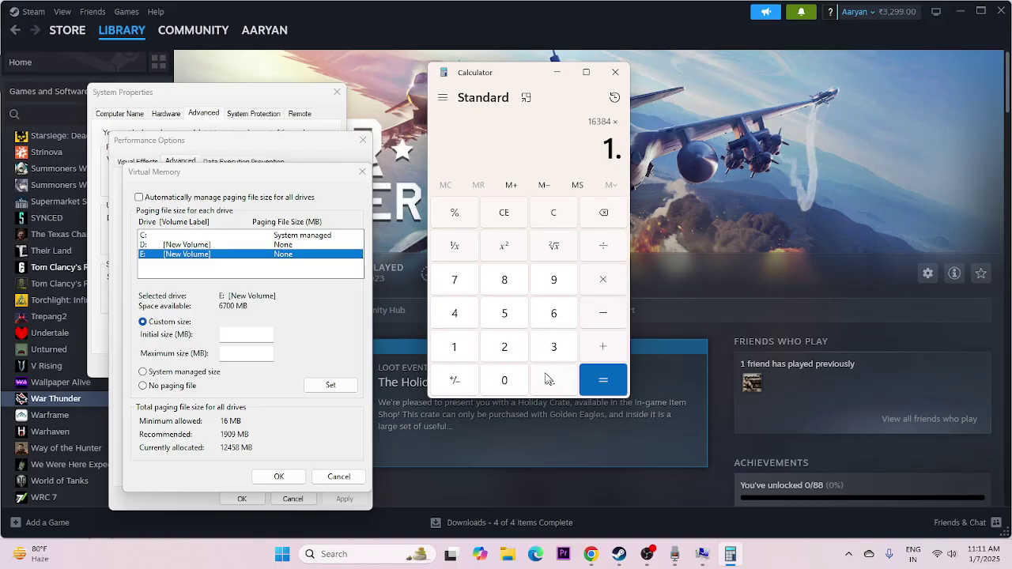
click(505, 313)
click(603, 381)
- Copy the calculated result into the paging file's initial size for drive E:, making it 24,576 MB
drag(535, 150, 623, 151)
right_click(606, 152)
click(625, 169)
right_click(237, 332)
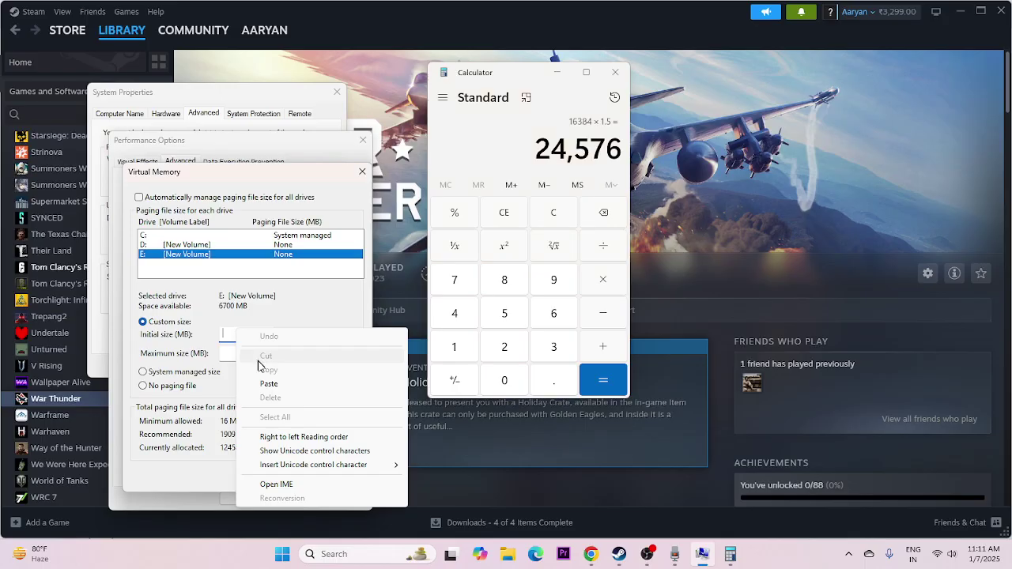
click(269, 384)
key(Tab)
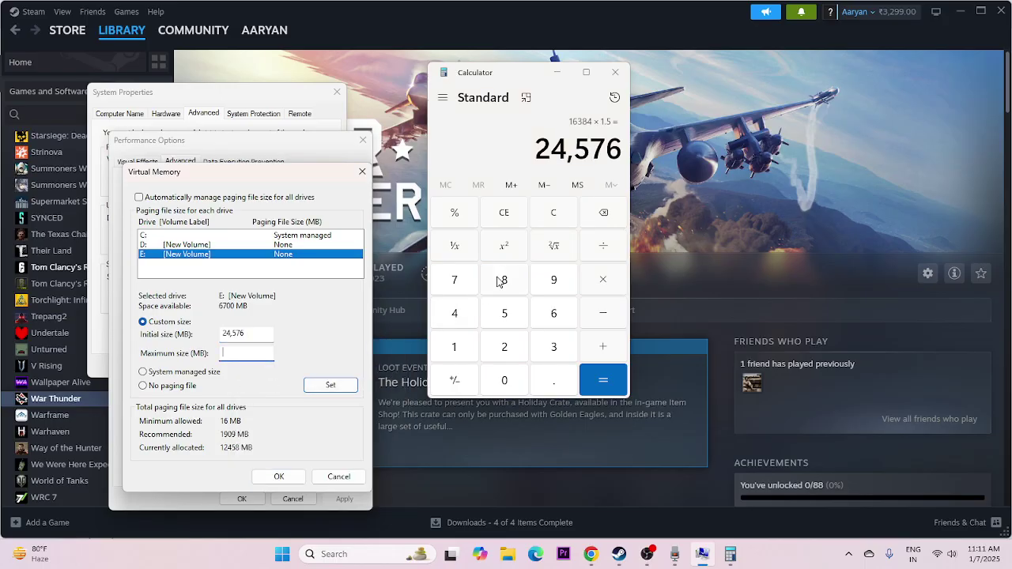
- Clear the calculation and compute 16 × 1024, multiplied by 3
click(506, 214)
click(461, 351)
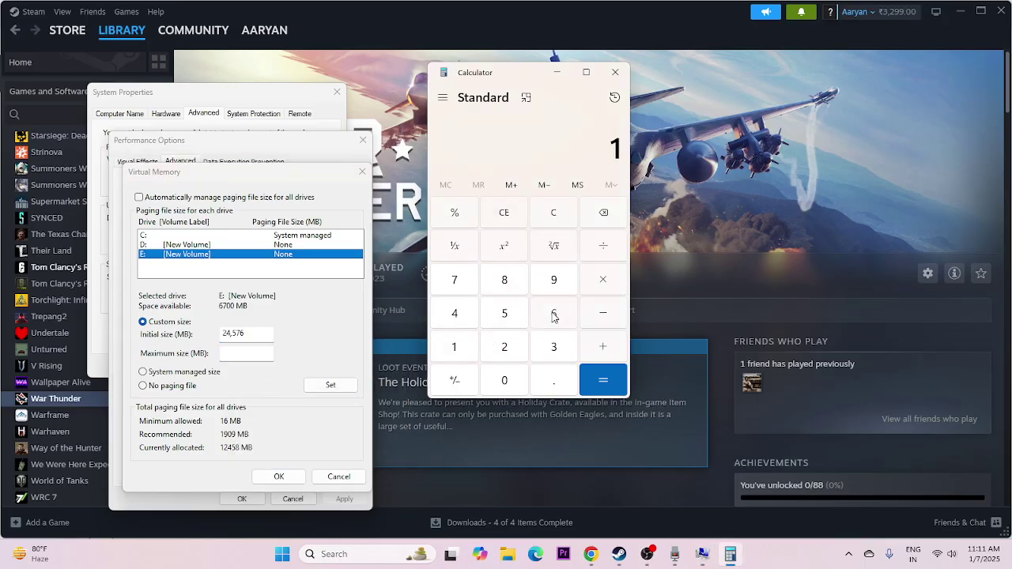
click(553, 313)
click(593, 284)
click(455, 348)
click(504, 381)
click(504, 347)
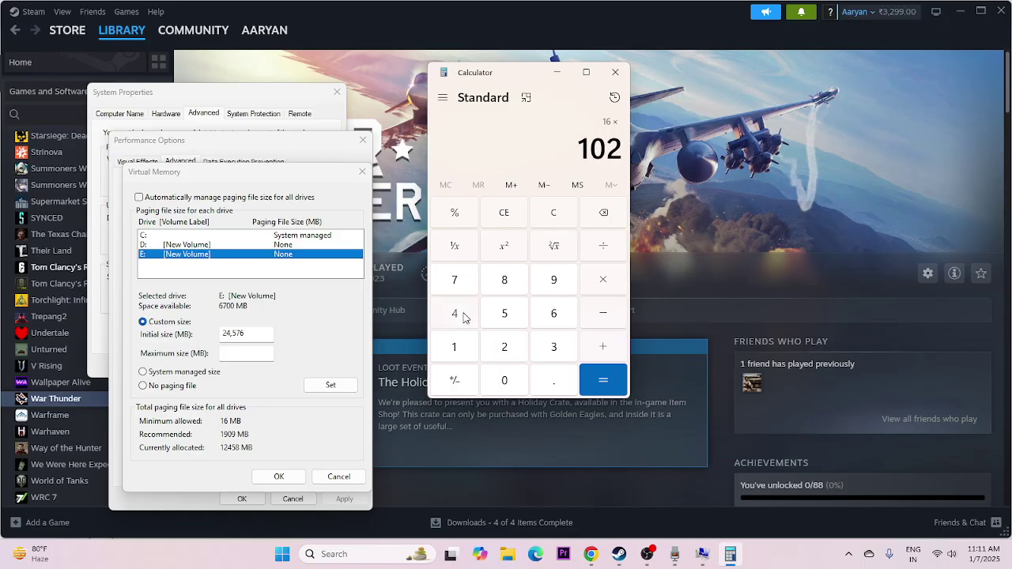
click(454, 313)
click(603, 380)
click(606, 295)
click(563, 348)
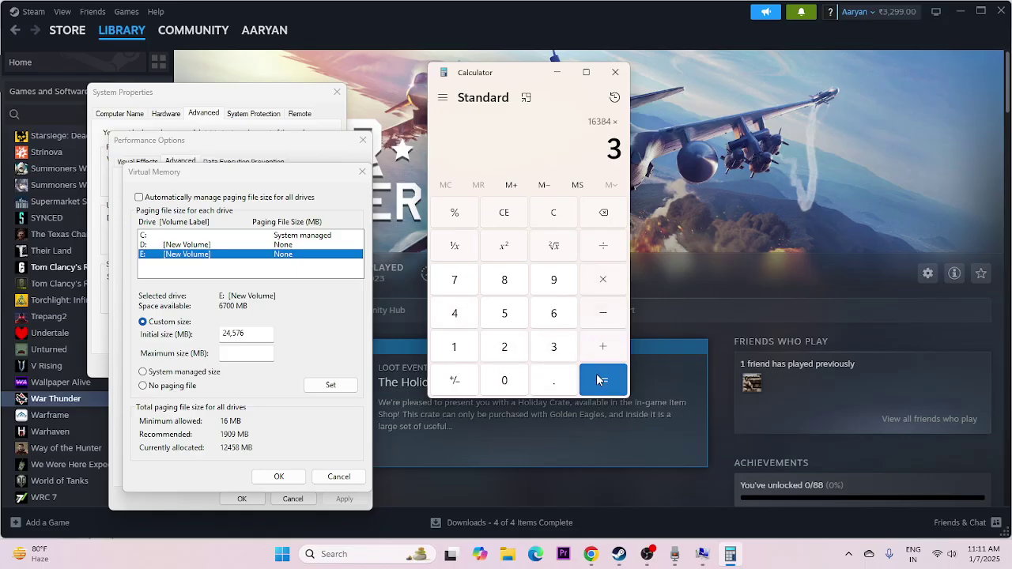
click(598, 376)
- Copy the calculated result into the paging file's maximum size for drive E:, making it 49,152 MB
drag(540, 149, 621, 149)
right_click(617, 159)
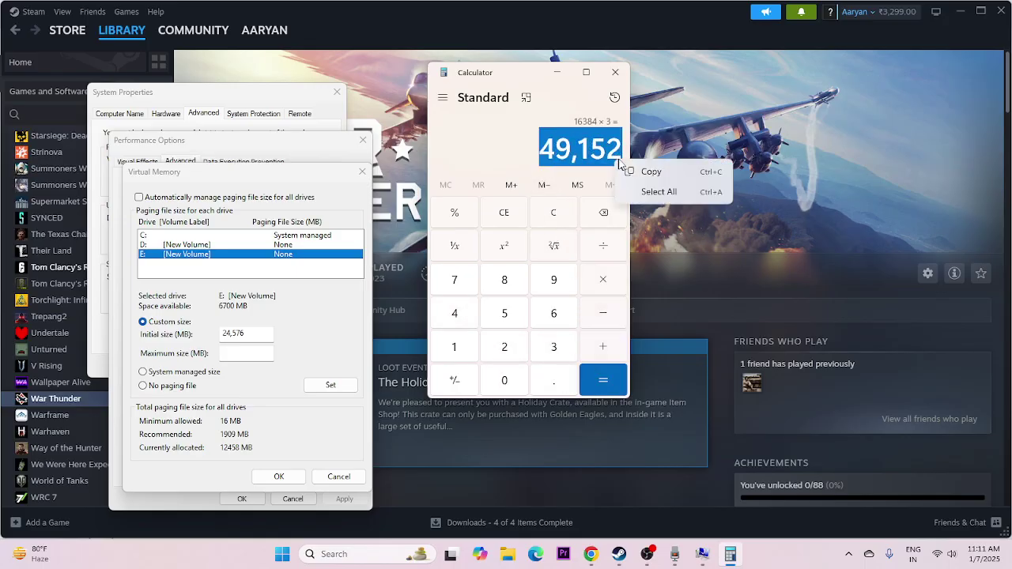
click(652, 171)
right_click(234, 353)
click(269, 411)
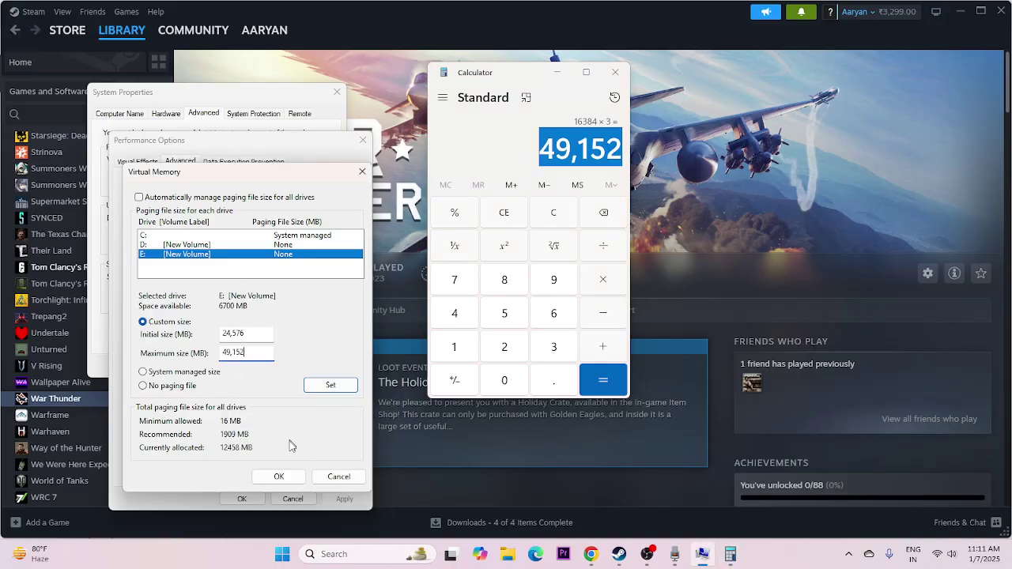
- Confirm the Virtual Memory settings, and close System Properties and Calculator
click(278, 476)
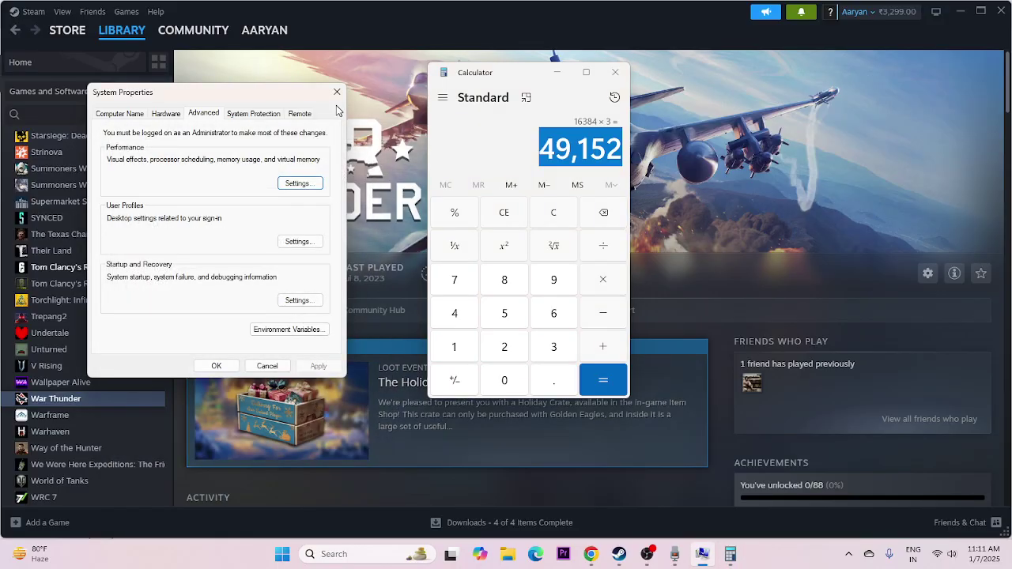
click(337, 92)
click(616, 72)
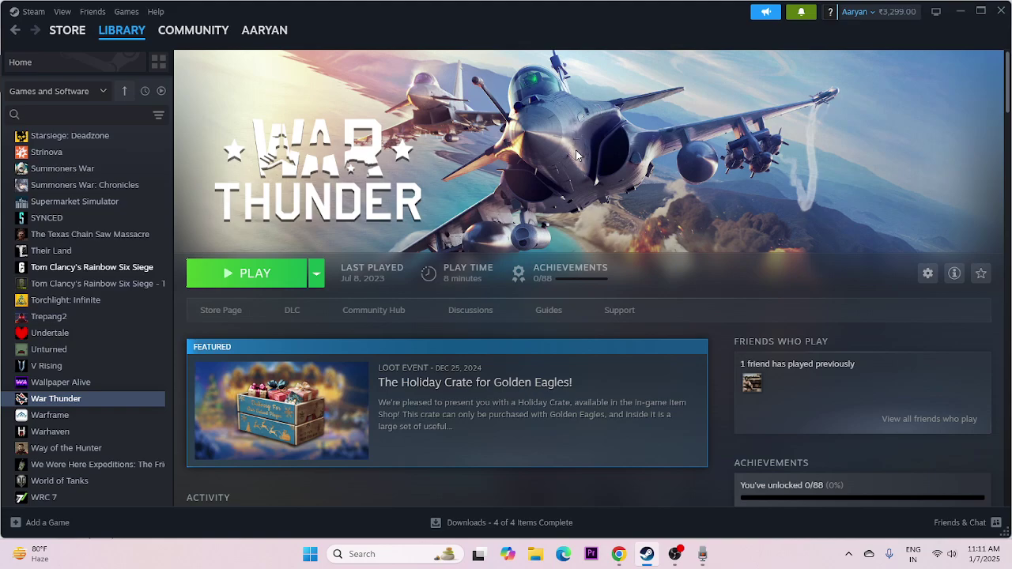
- Open the Windows Graphics settings page and review the custom settings for applications
click(390, 556)
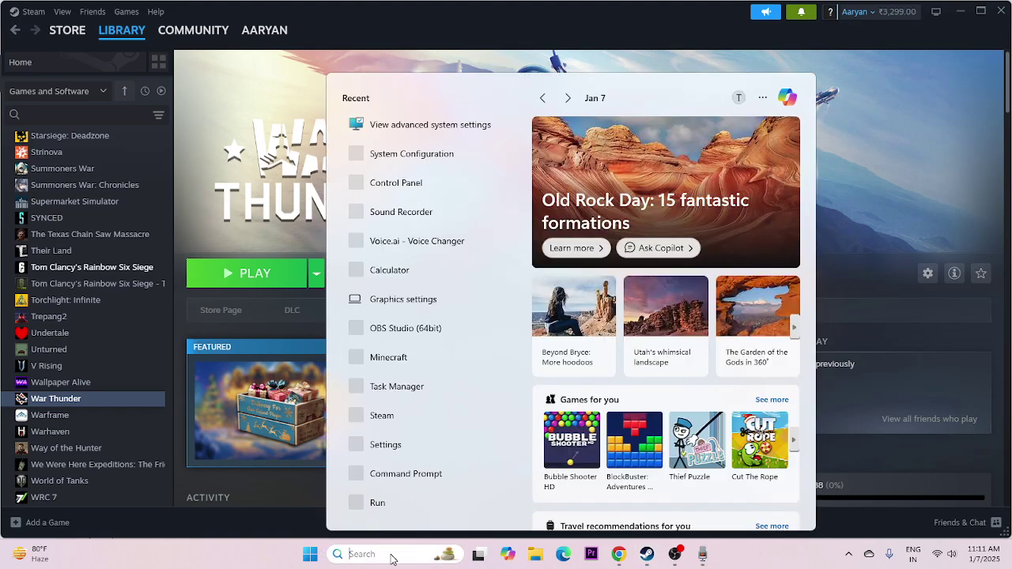
text(GRA)
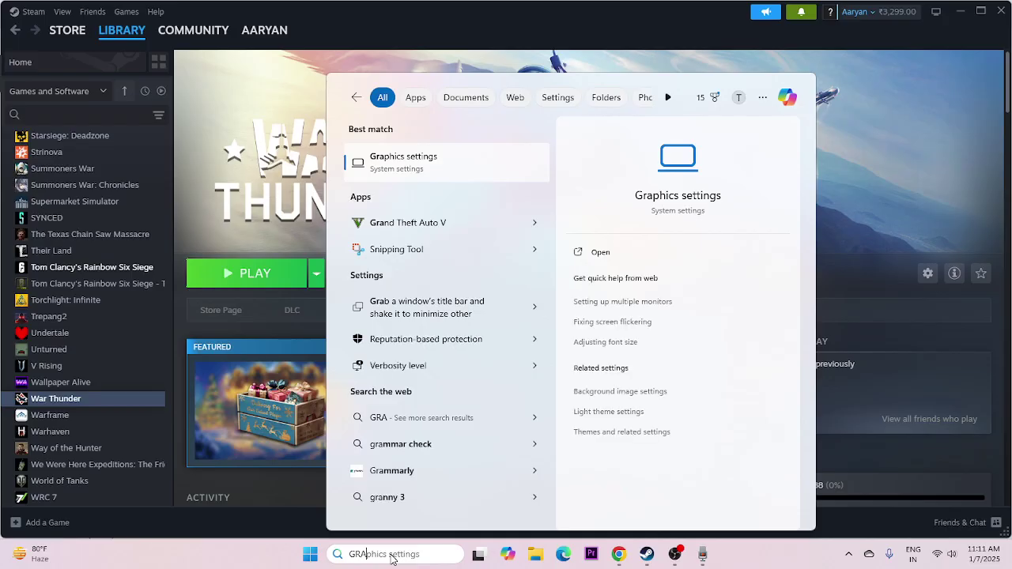
click(428, 163)
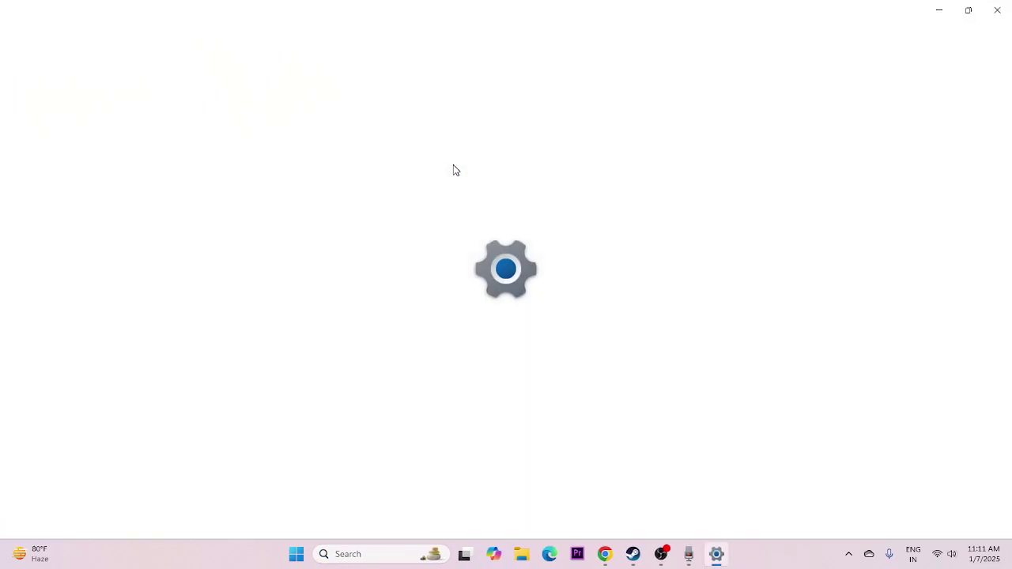
scroll(583, 257, down, 1)
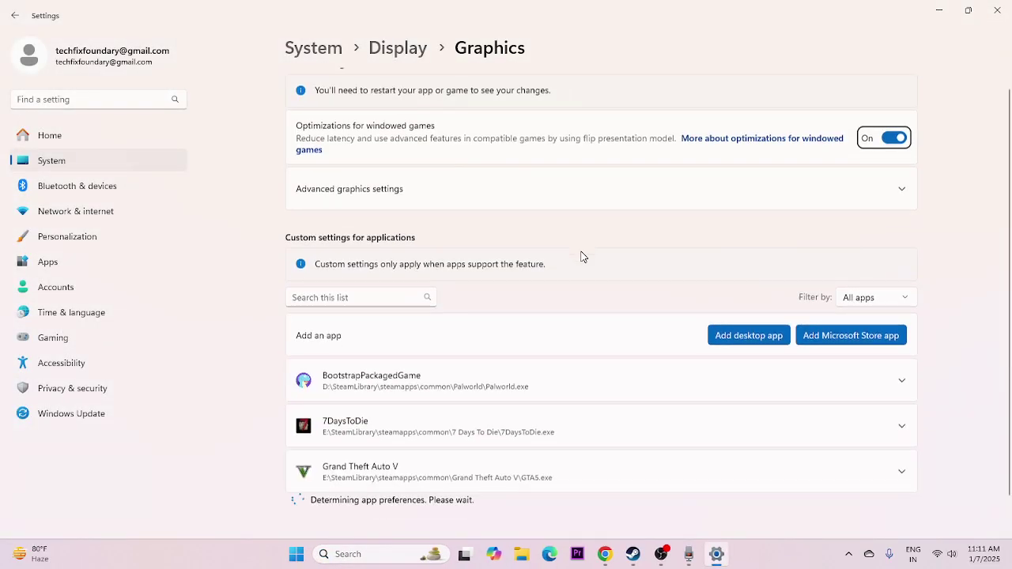
scroll(581, 256, down, 2)
scroll(712, 226, up, 3)
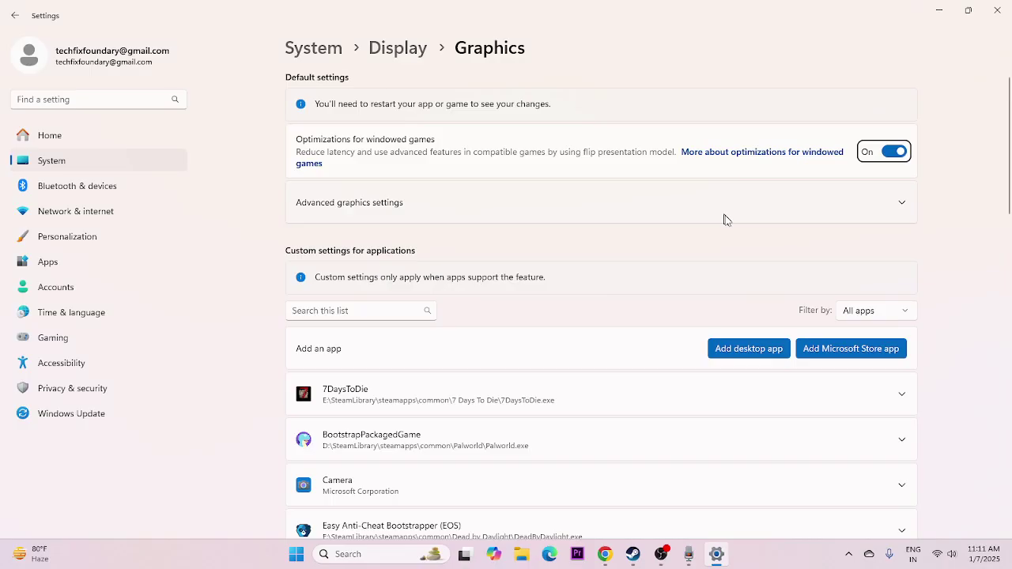
- Start adding a desktop app to the custom graphics settings and browse to E:\SteamLibrary\steamapps\common
click(751, 360)
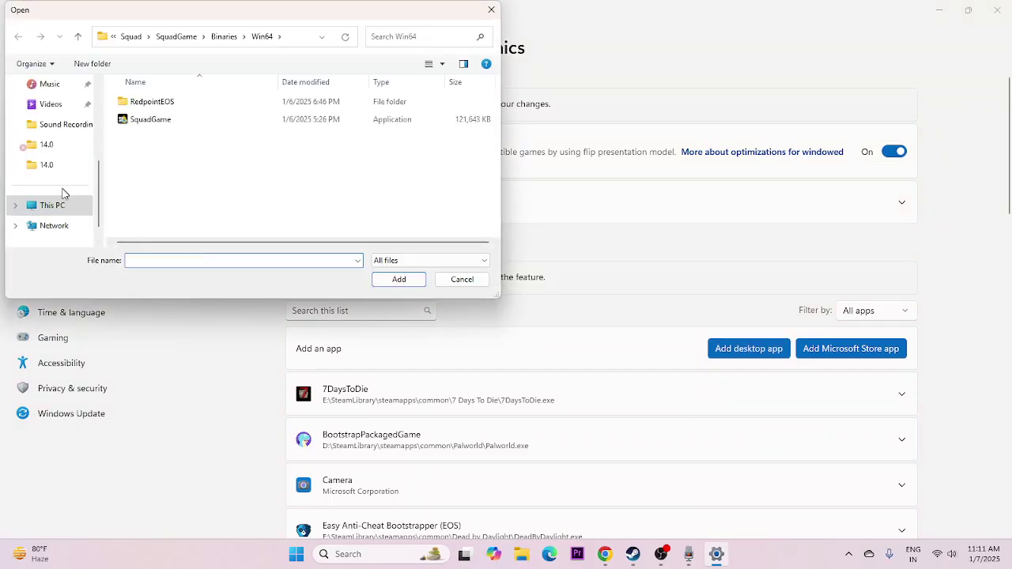
click(57, 205)
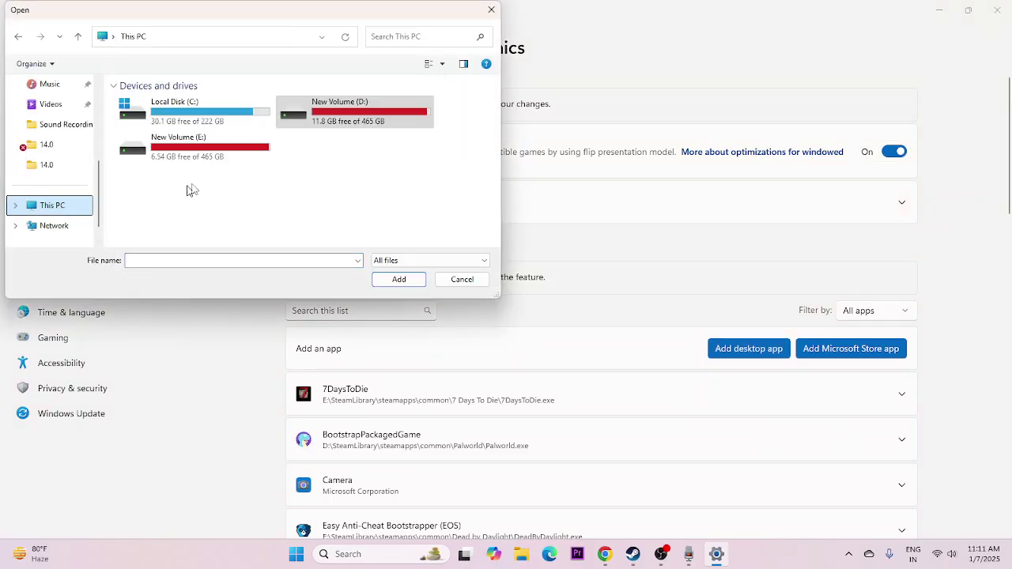
double_click(228, 158)
double_click(153, 119)
click(156, 109)
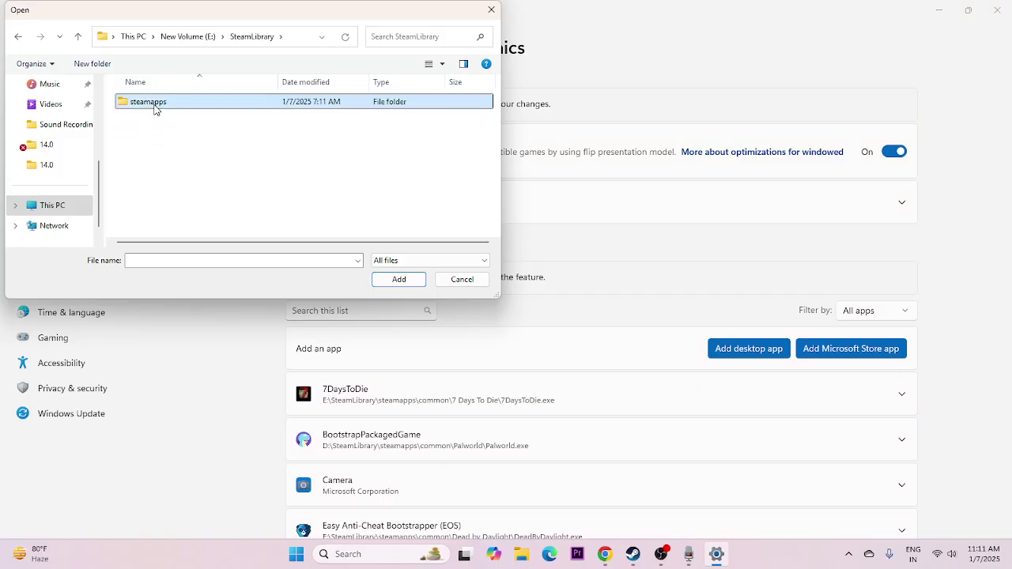
double_click(155, 108)
double_click(154, 105)
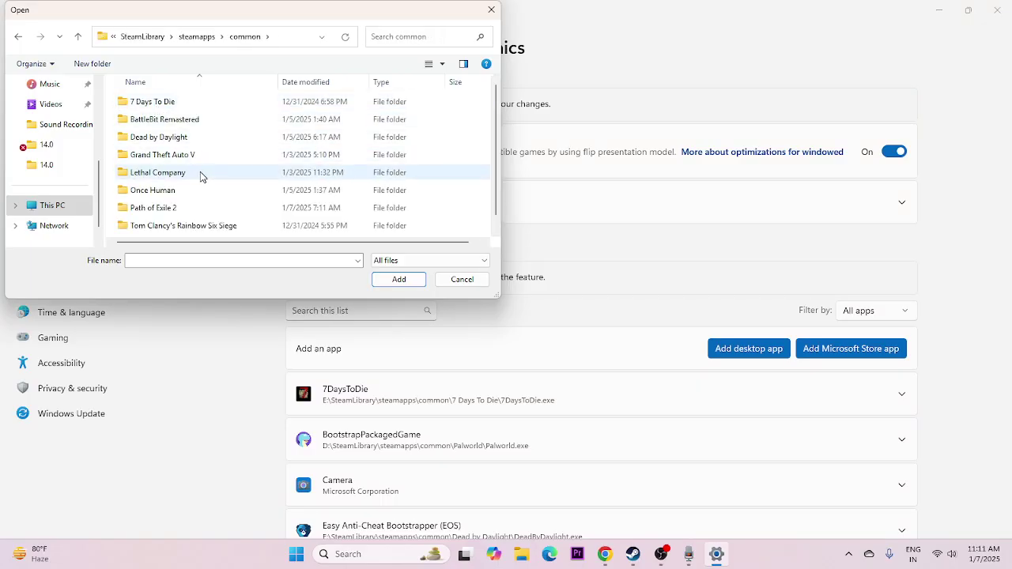
- Add the launcher application from the War Thunder folder to the custom graphics settings
scroll(188, 176, down, 1)
click(167, 232)
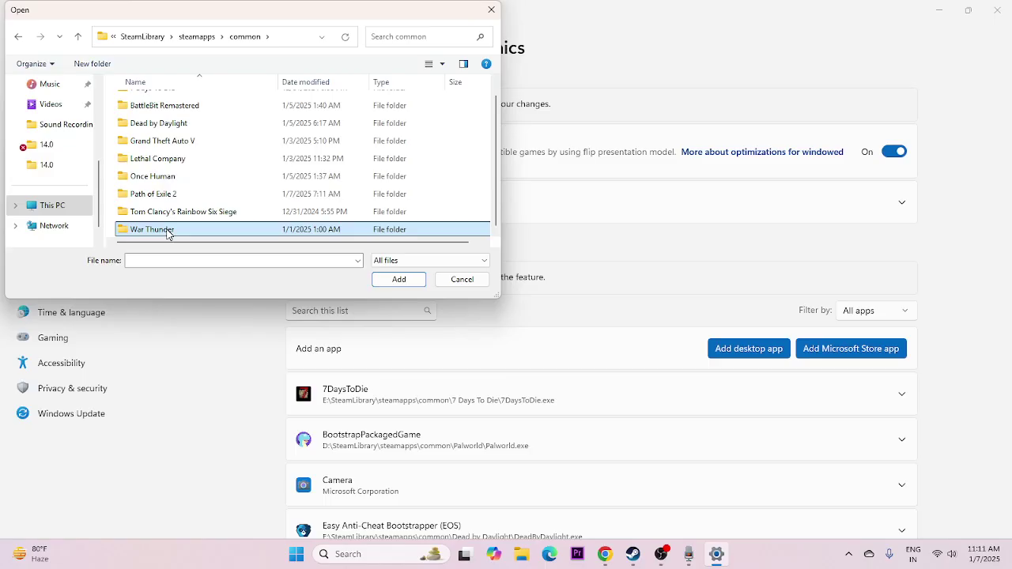
double_click(167, 232)
scroll(171, 161, down, 2)
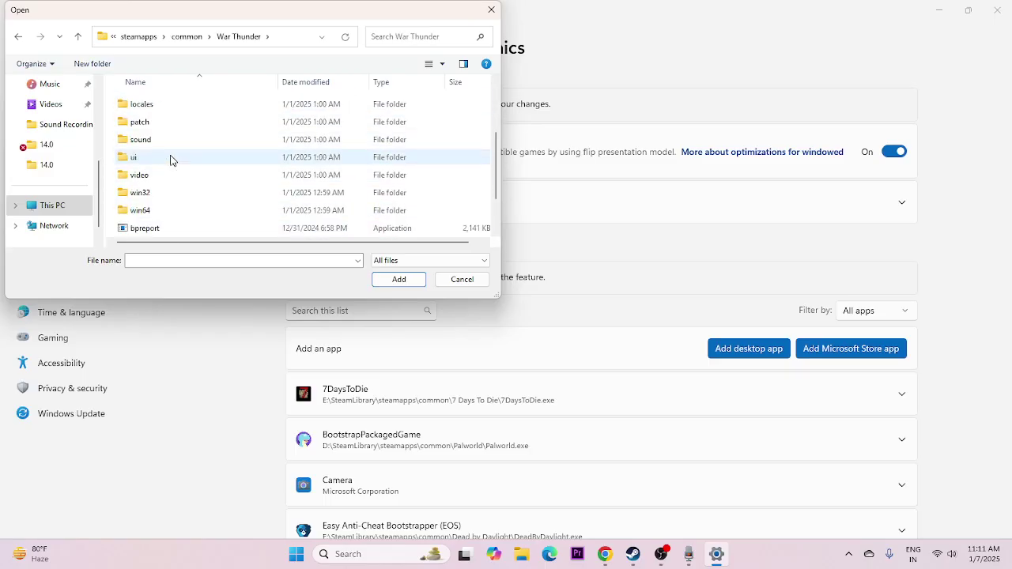
scroll(171, 160, down, 1)
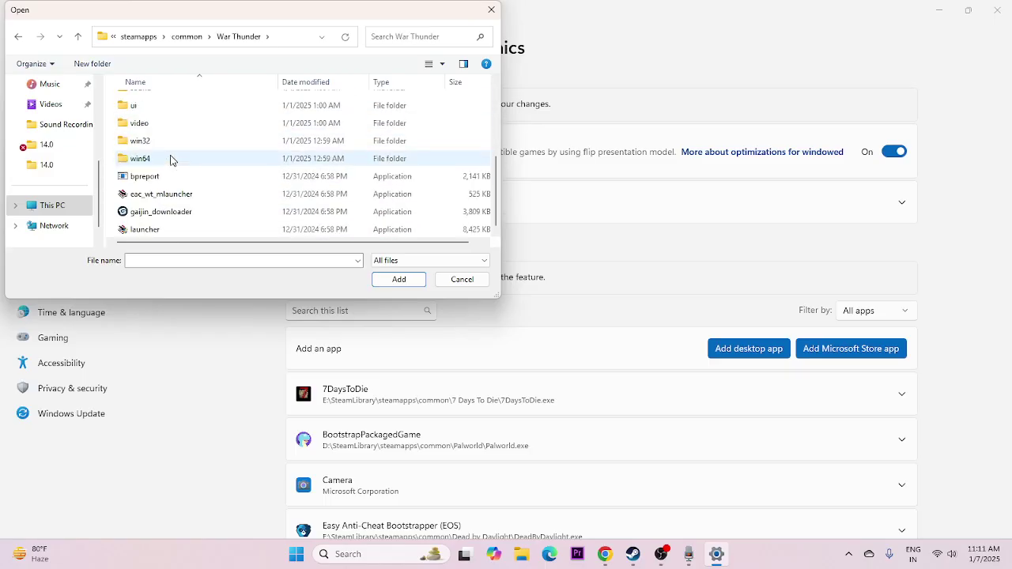
click(246, 229)
click(390, 283)
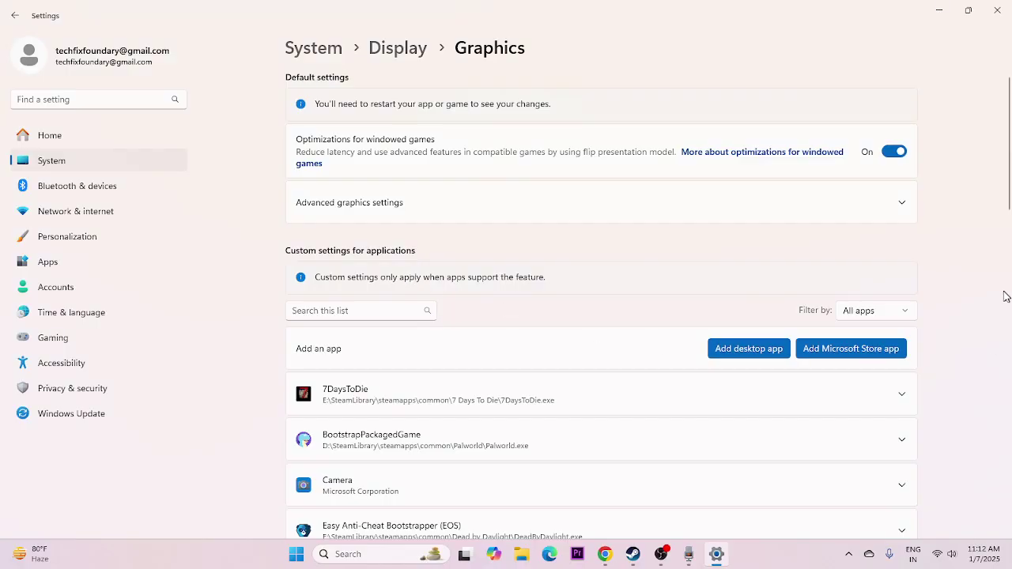
- Set the Gaijin Smart Launcher's GPU preference to High Performance (NVIDIA GeForce GTX 1650 SUPER) and close Settings
scroll(1005, 294, down, 5)
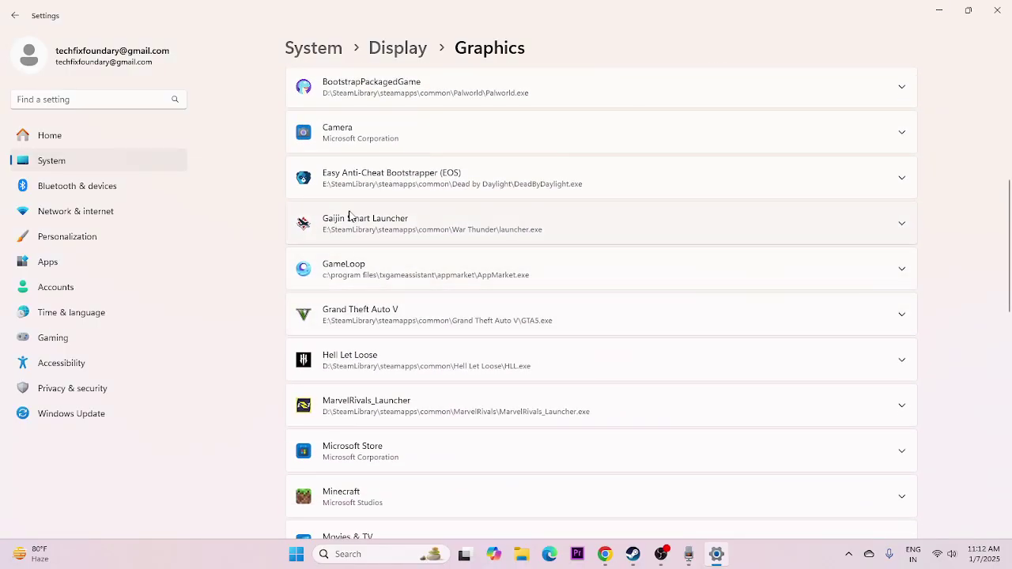
click(902, 227)
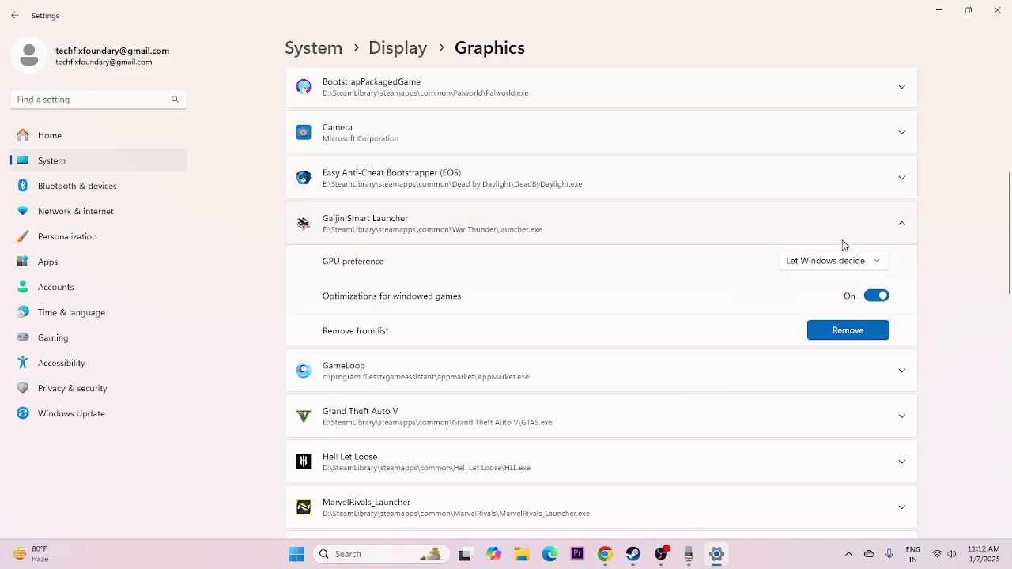
click(872, 263)
click(831, 308)
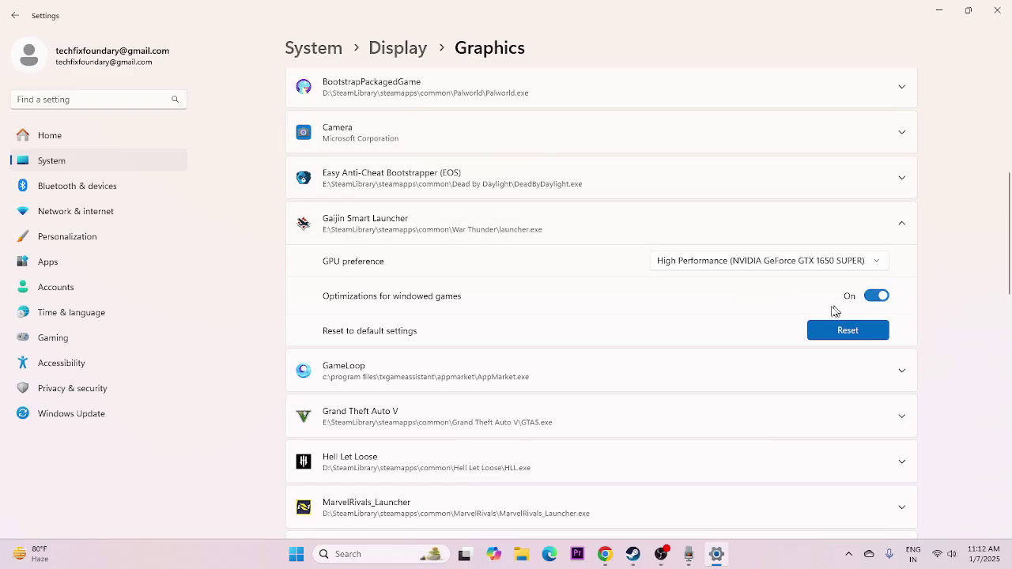
click(998, 10)
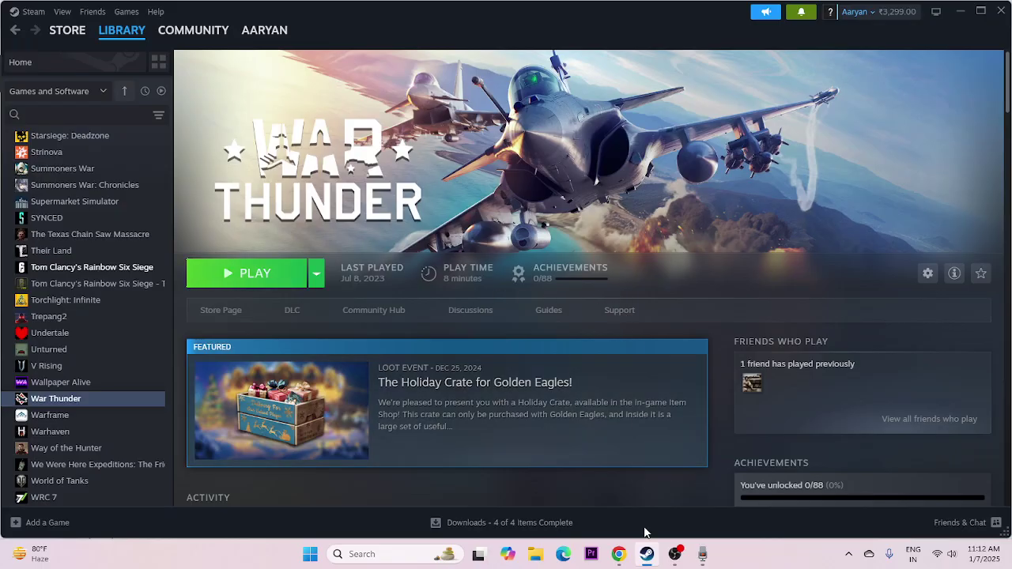
- Switch to Chrome and bring up the Manual Driver Search form on NVIDIA's drivers page
click(618, 554)
scroll(519, 326, up, 3)
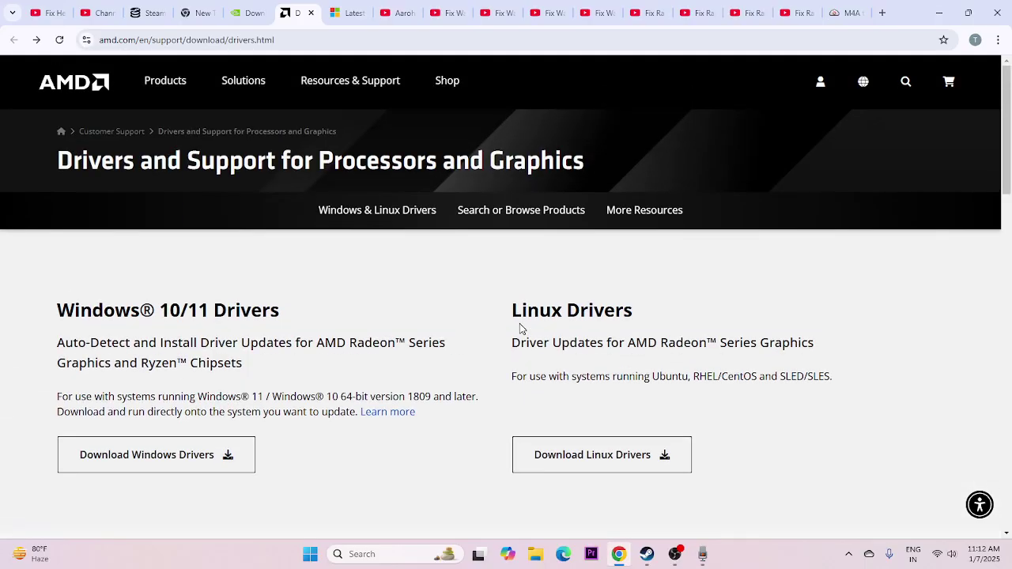
click(249, 13)
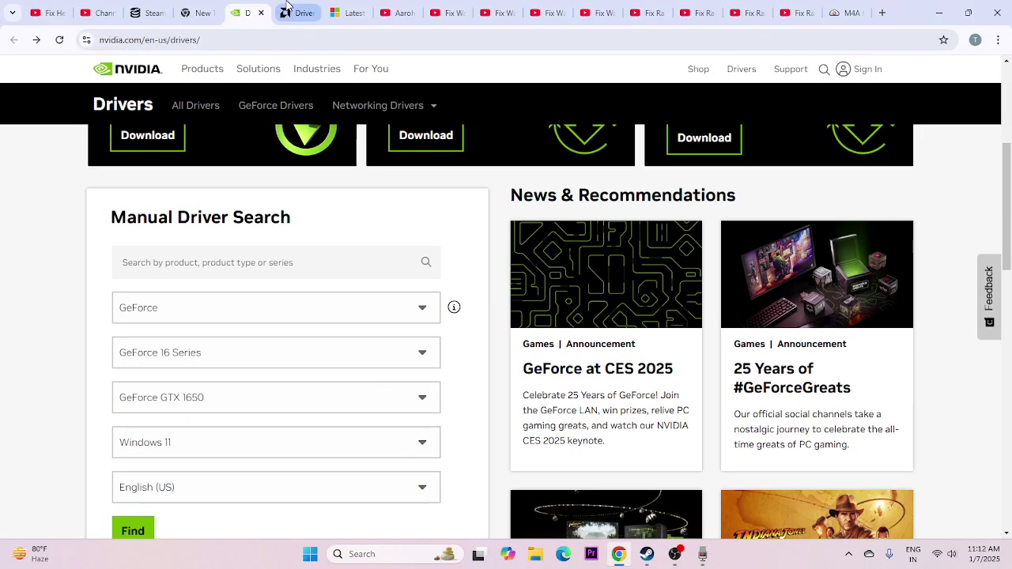
click(293, 13)
click(247, 6)
scroll(712, 269, down, 2)
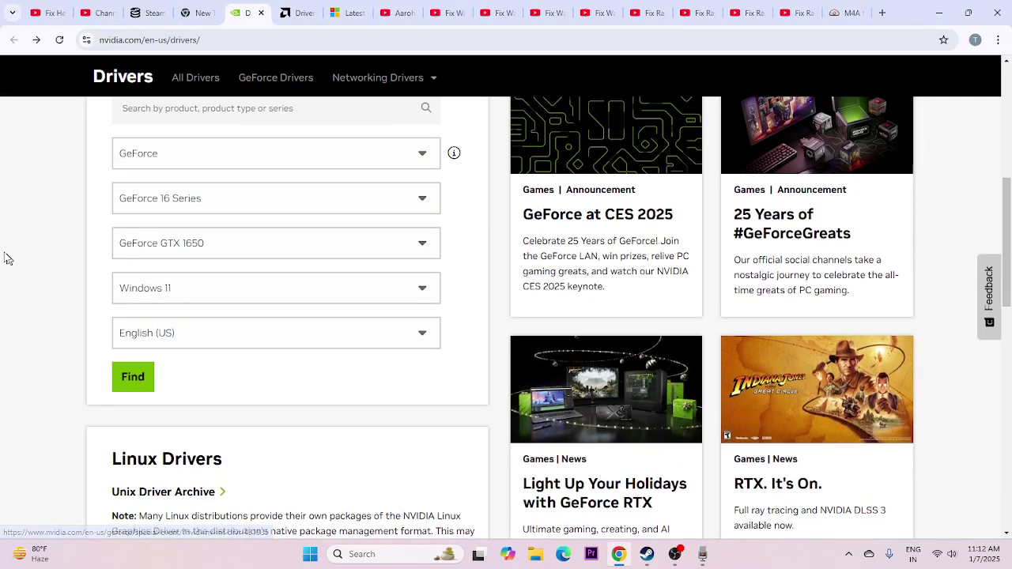
scroll(24, 249, up, 2)
scroll(33, 241, down, 2)
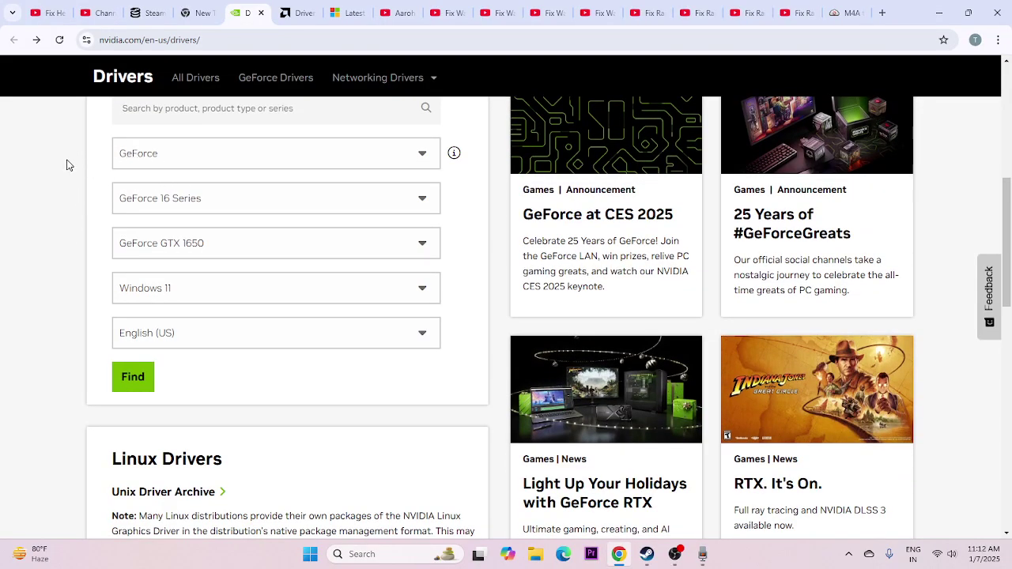
- Review the product type, series and model choices, and search for GeForce GTX 1650 drivers for Windows 11 in English (US)
click(179, 156)
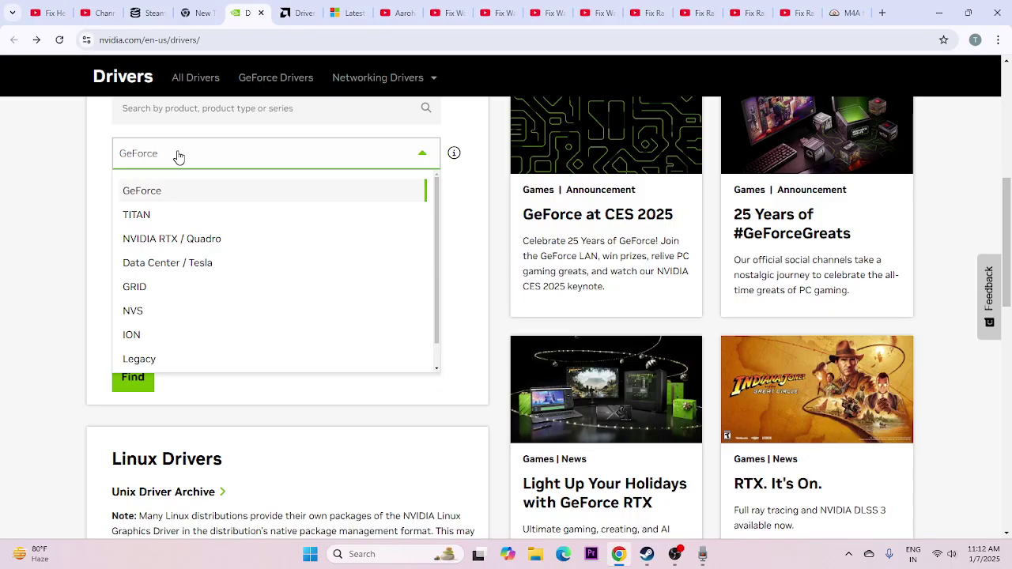
click(178, 156)
click(212, 203)
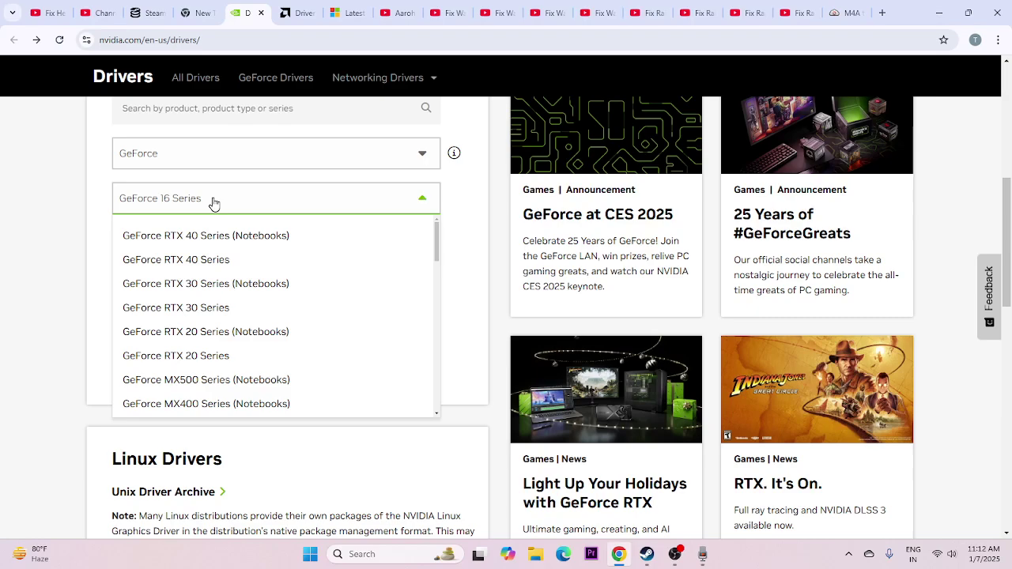
click(214, 203)
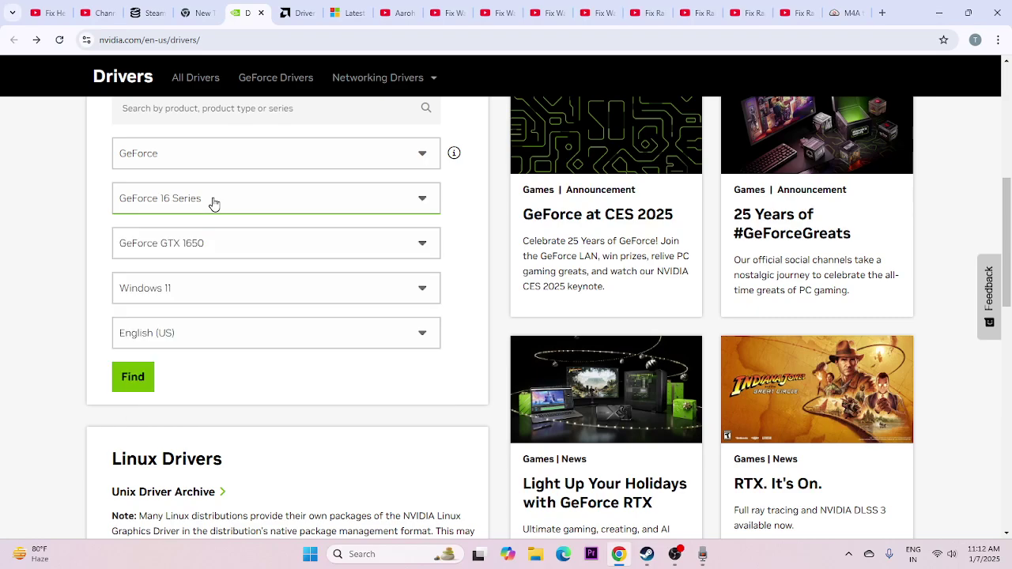
click(236, 251)
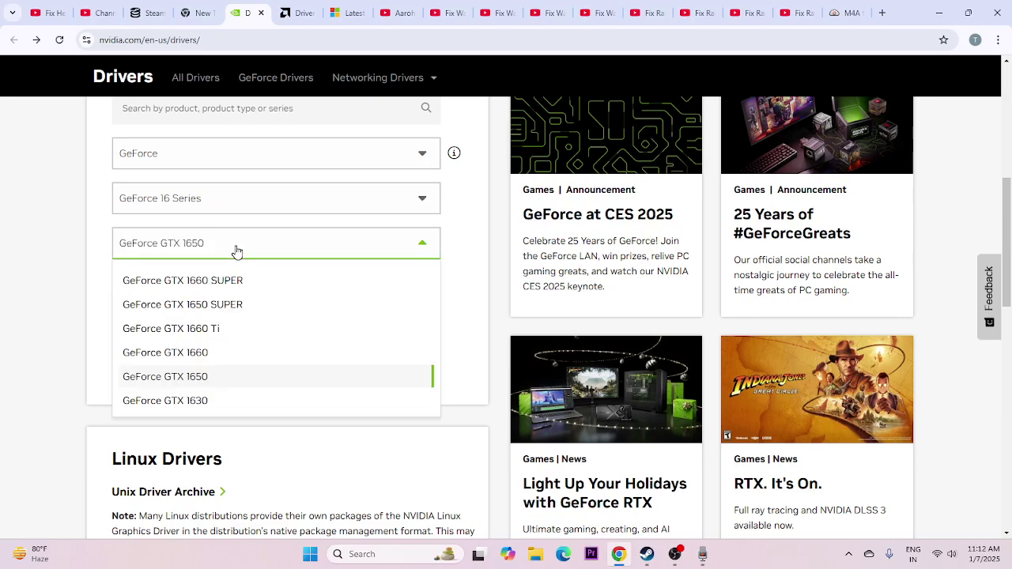
click(236, 252)
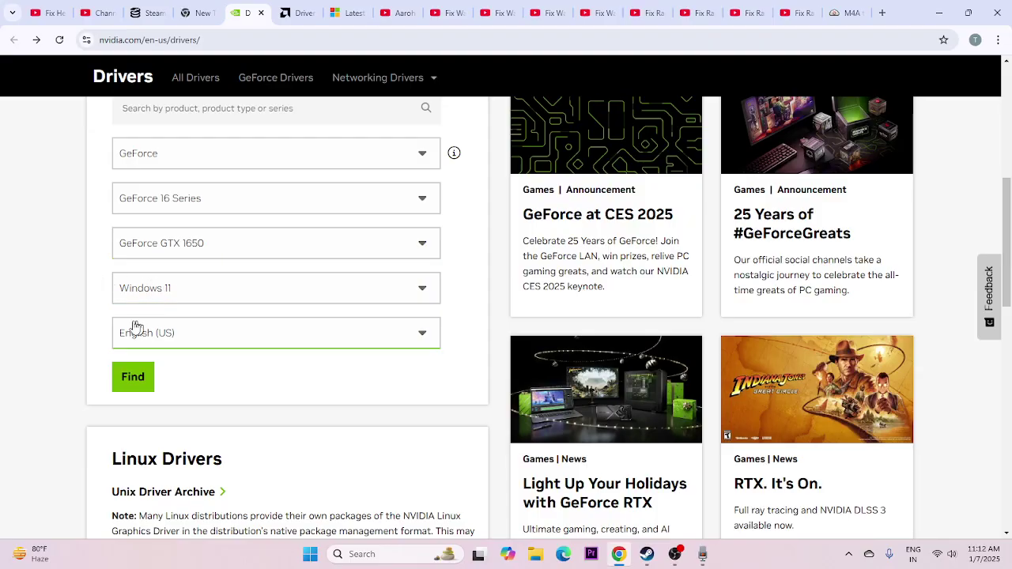
click(135, 377)
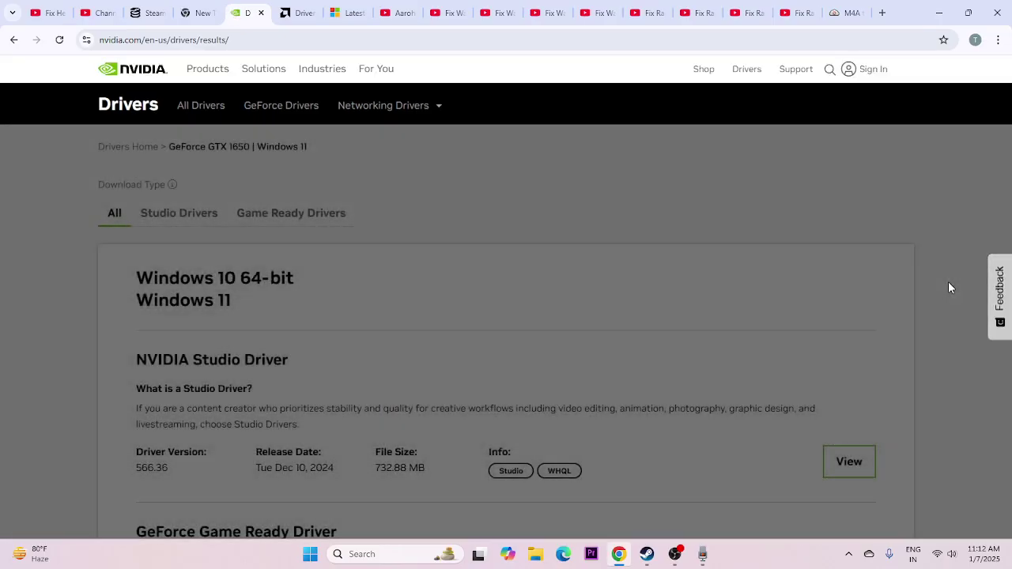
- Examine the driver version and file size of the NVIDIA Studio Driver in the search results
scroll(951, 288, down, 1)
scroll(951, 288, down, 1)
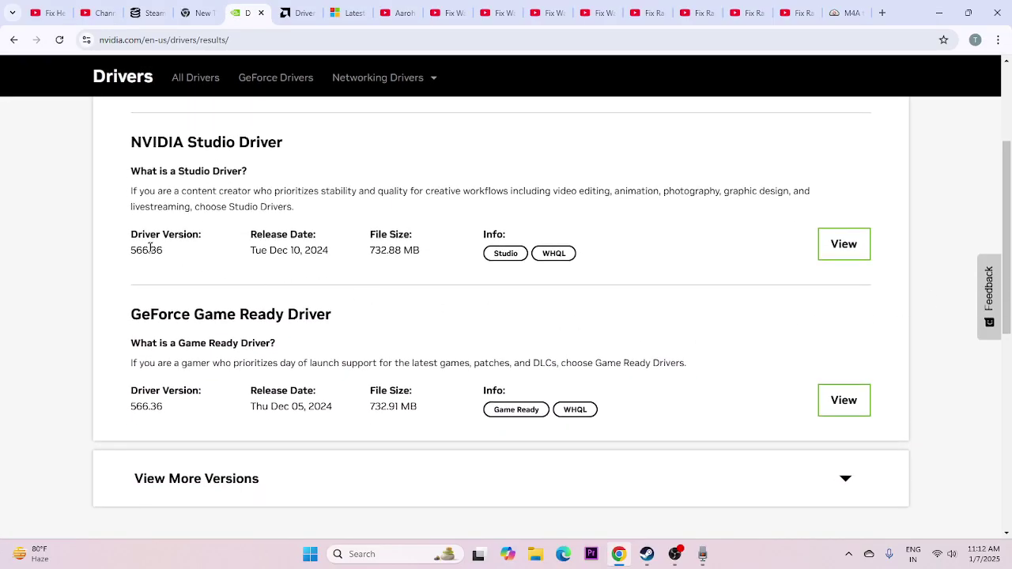
double_click(173, 259)
drag(380, 250, 422, 253)
click(432, 262)
- On AMD's drivers page, look up Graphics drivers for Radeon RX, Radeon RX 5000 Series, AMD Radeon RX 5700
click(289, 8)
scroll(339, 191, down, 5)
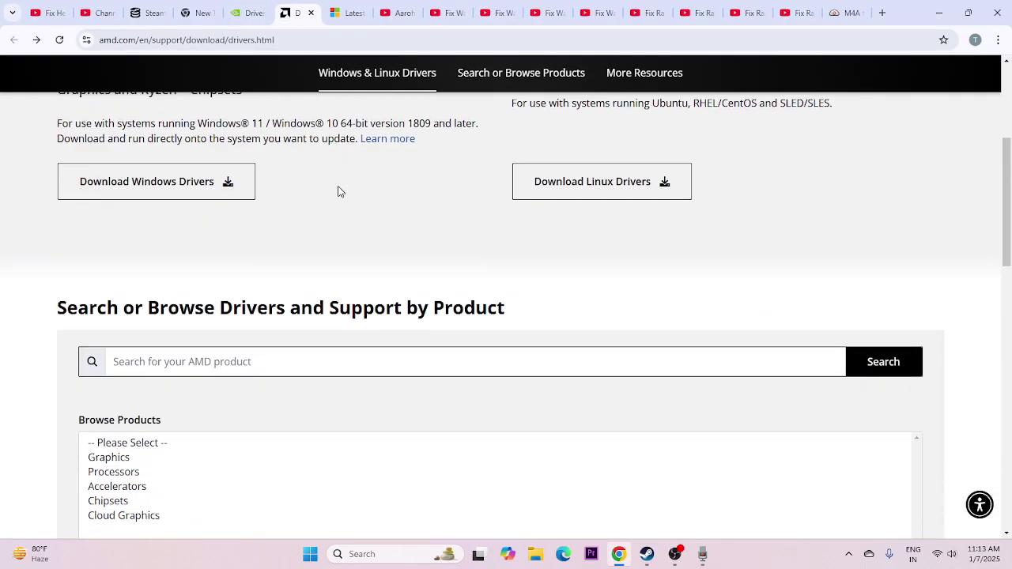
click(120, 289)
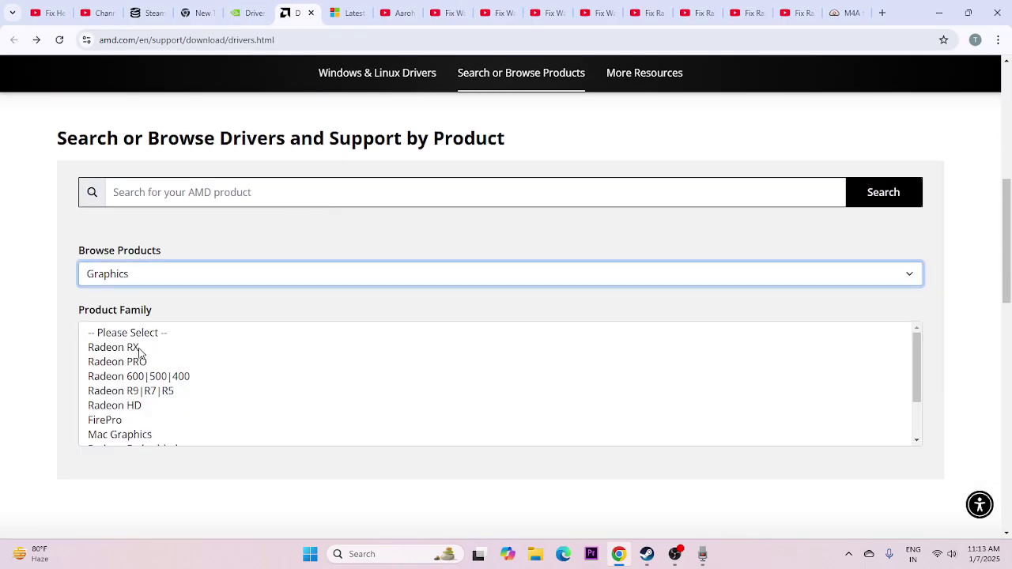
click(144, 349)
click(192, 436)
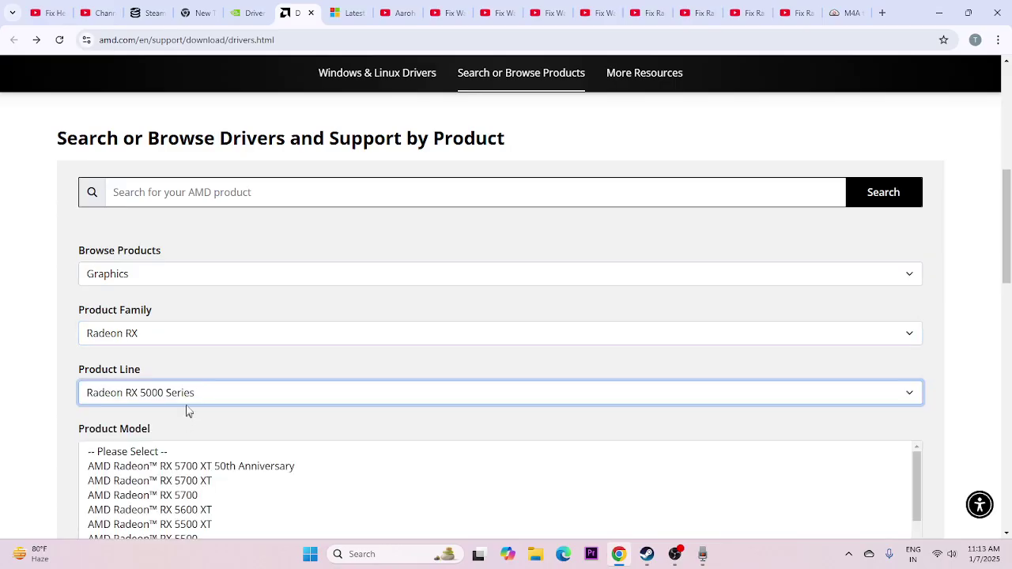
scroll(188, 317, down, 2)
click(200, 371)
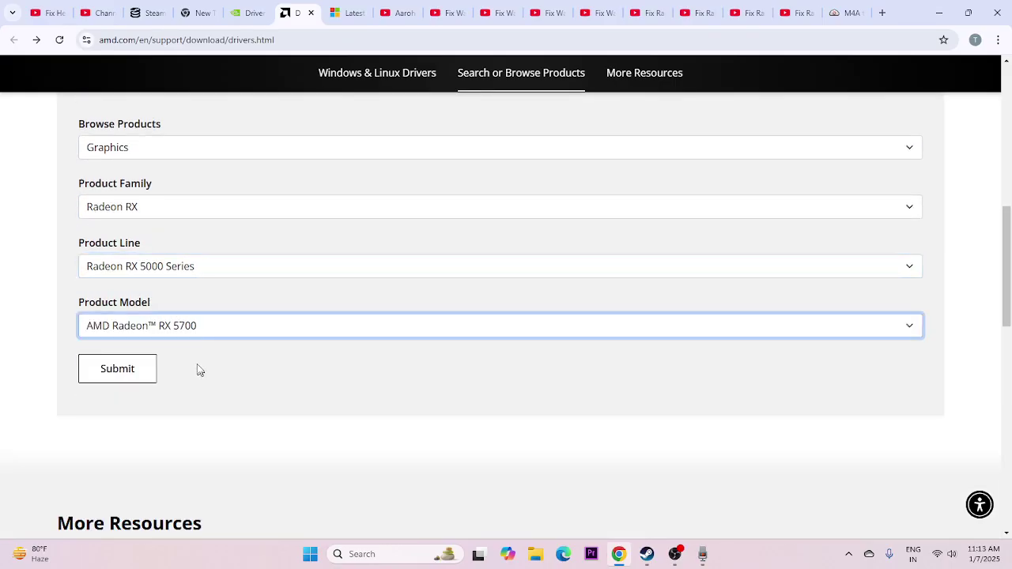
click(132, 365)
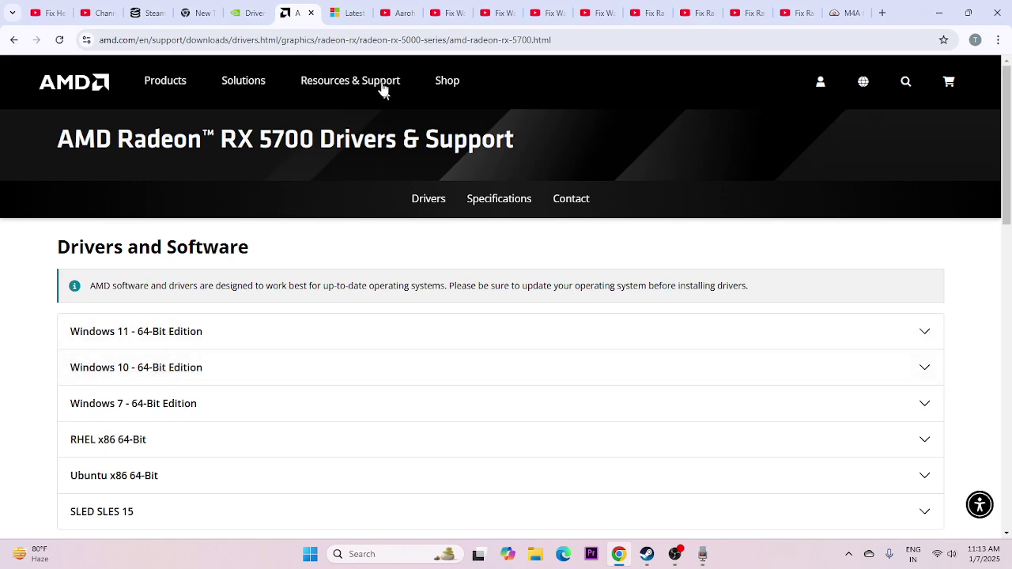
- Open the Microsoft Visual C++ Redistributable page and examine the X64 and X86 download links for the latest version
click(334, 11)
scroll(518, 190, up, 10)
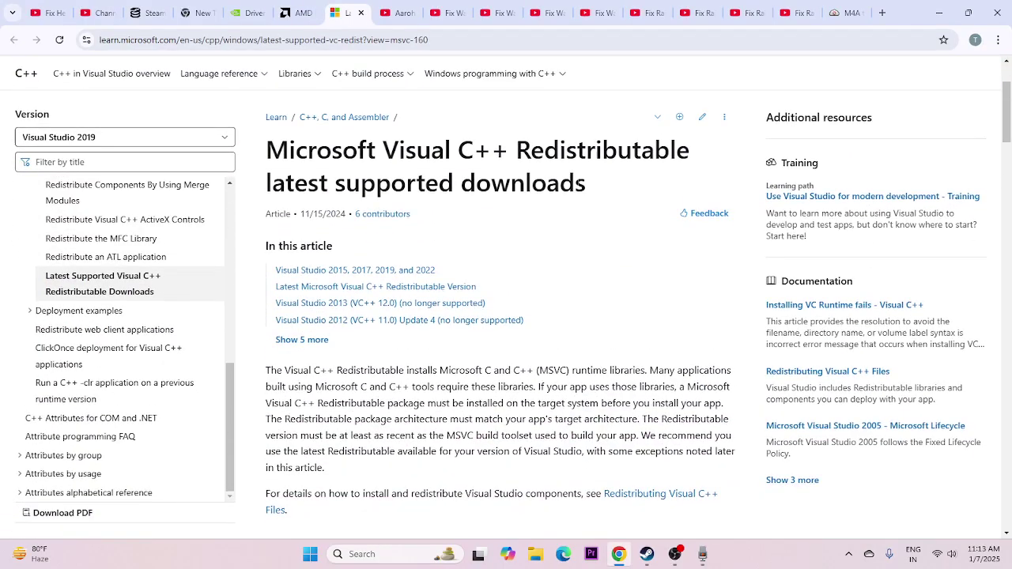
drag(594, 188, 287, 151)
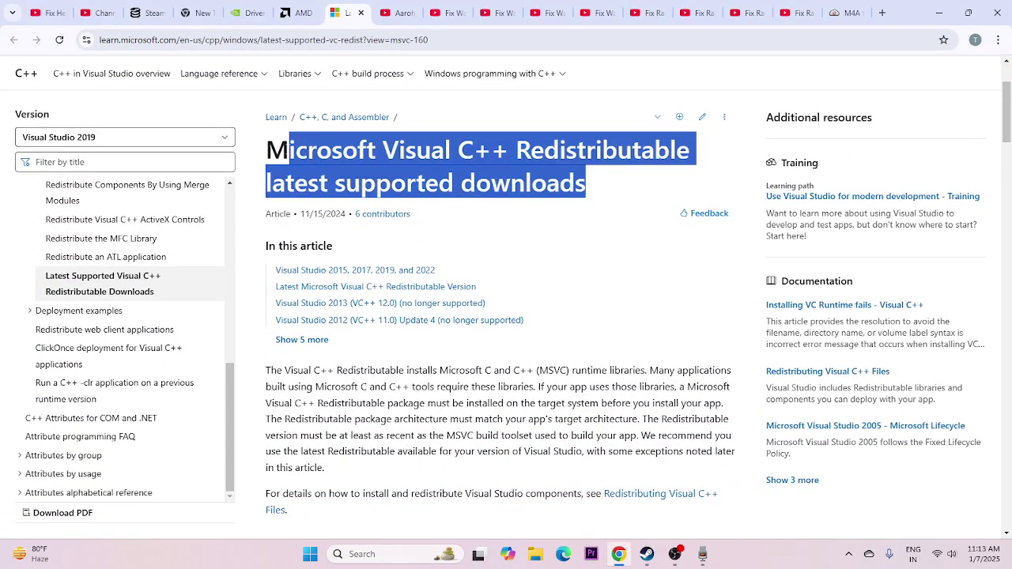
click(556, 180)
scroll(558, 181, down, 10)
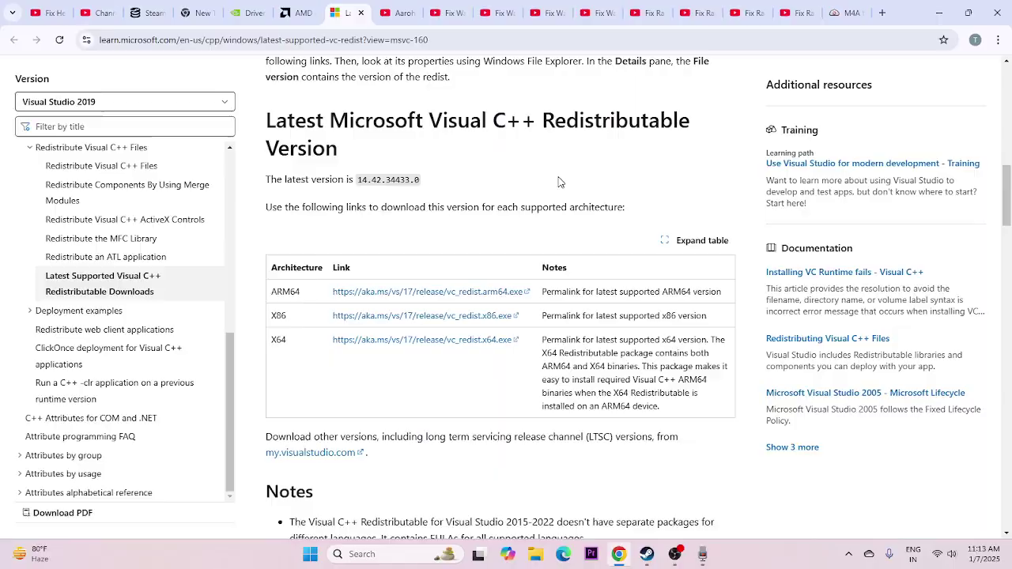
double_click(280, 245)
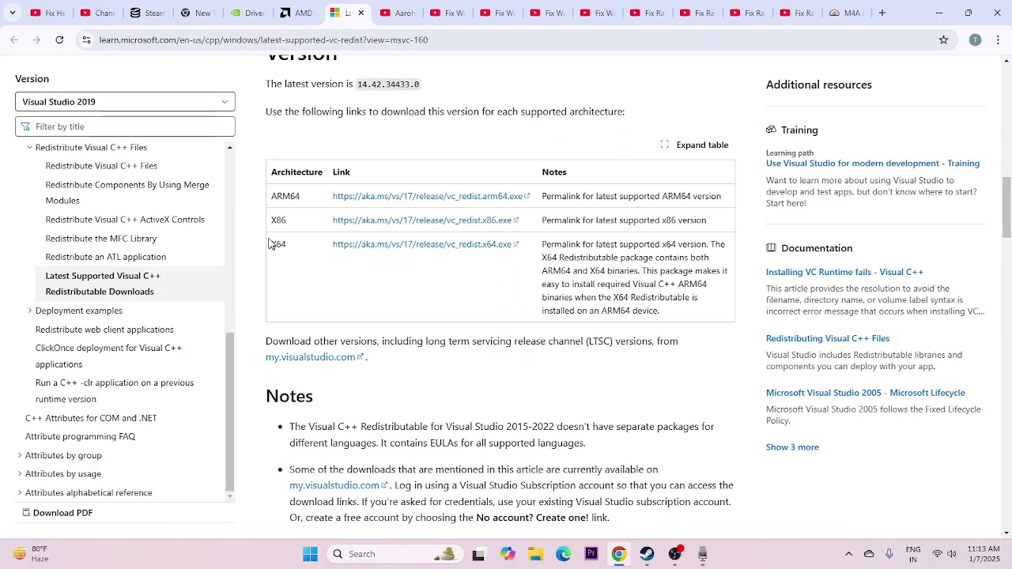
double_click(278, 220)
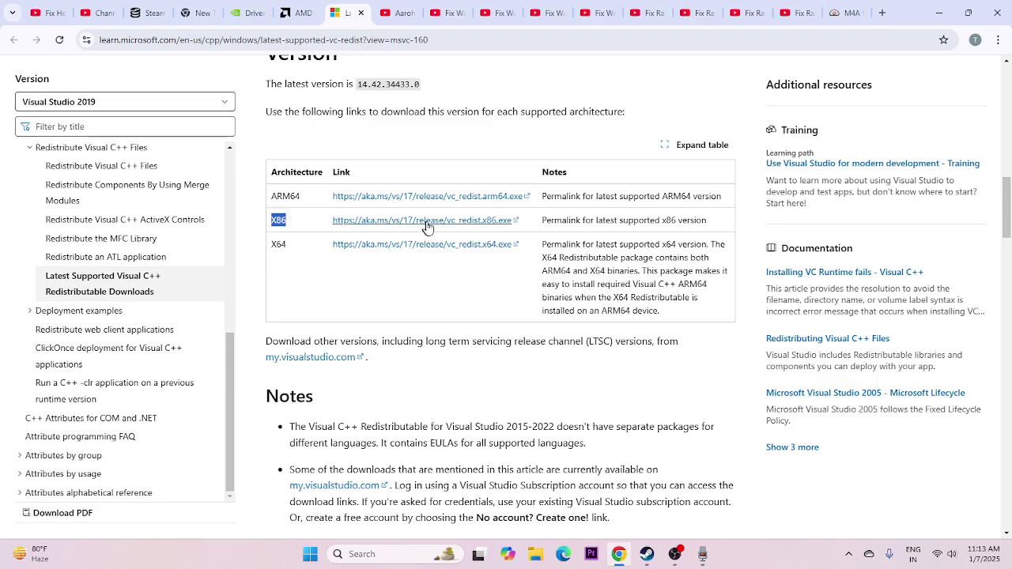
click(397, 296)
- Switch to Steam and verify the integrity of War Thunder's game files from its installed files properties
click(647, 554)
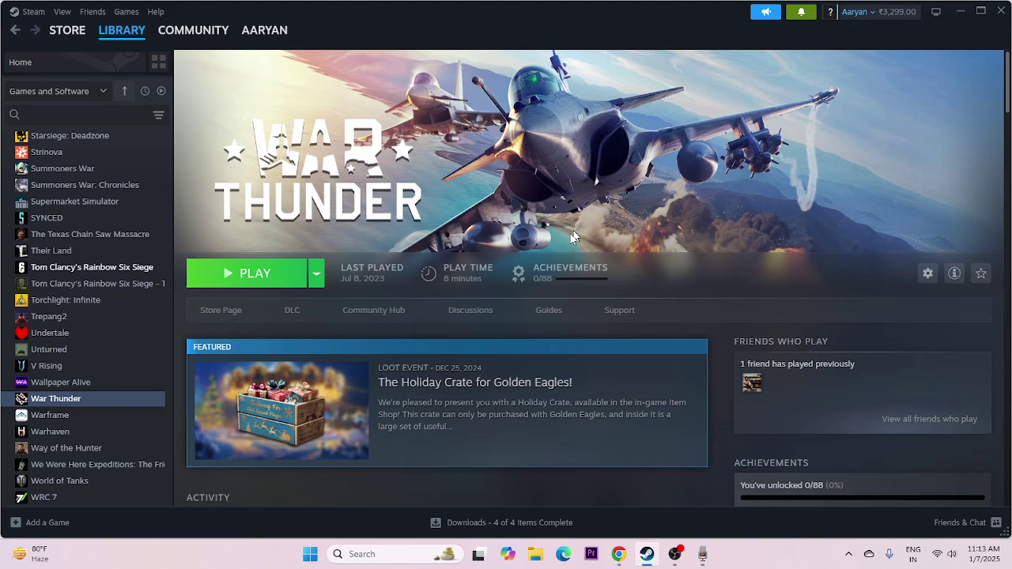
right_click(70, 400)
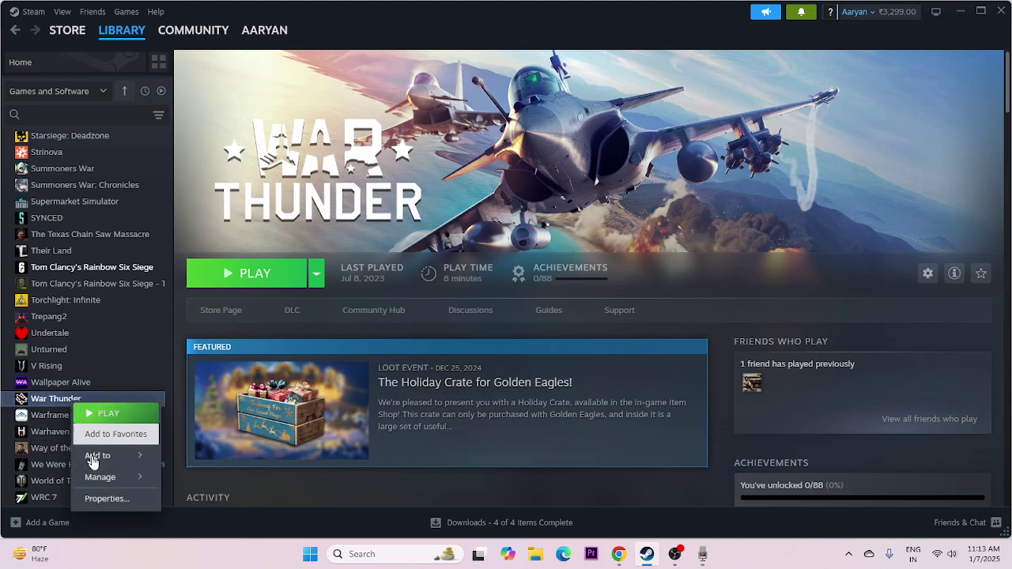
click(95, 498)
click(313, 189)
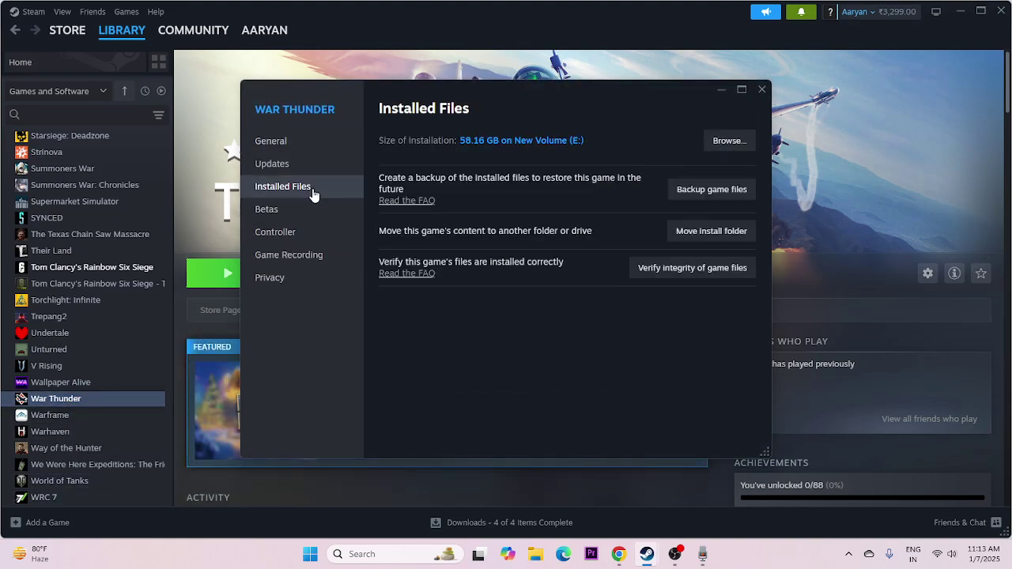
click(708, 273)
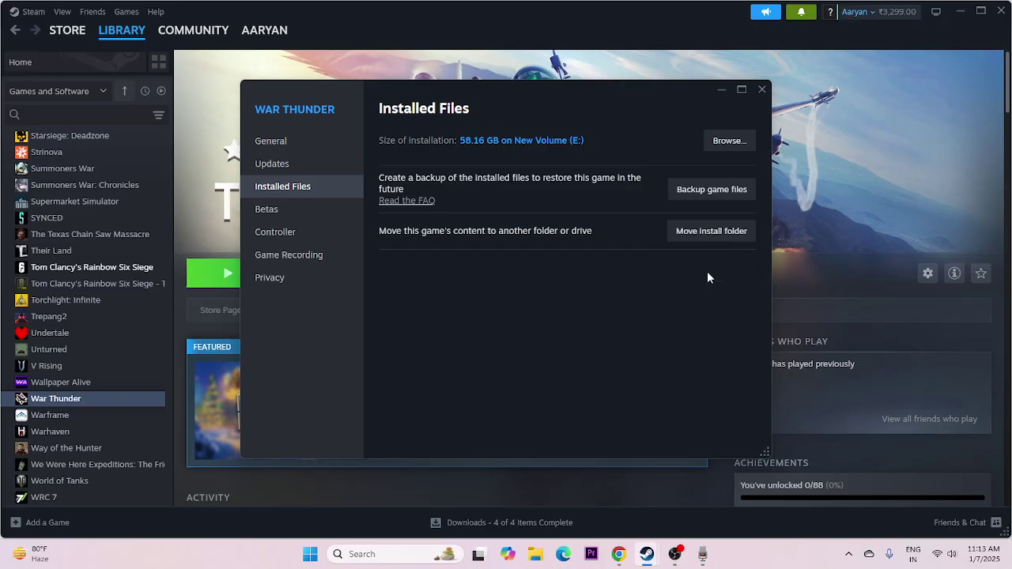